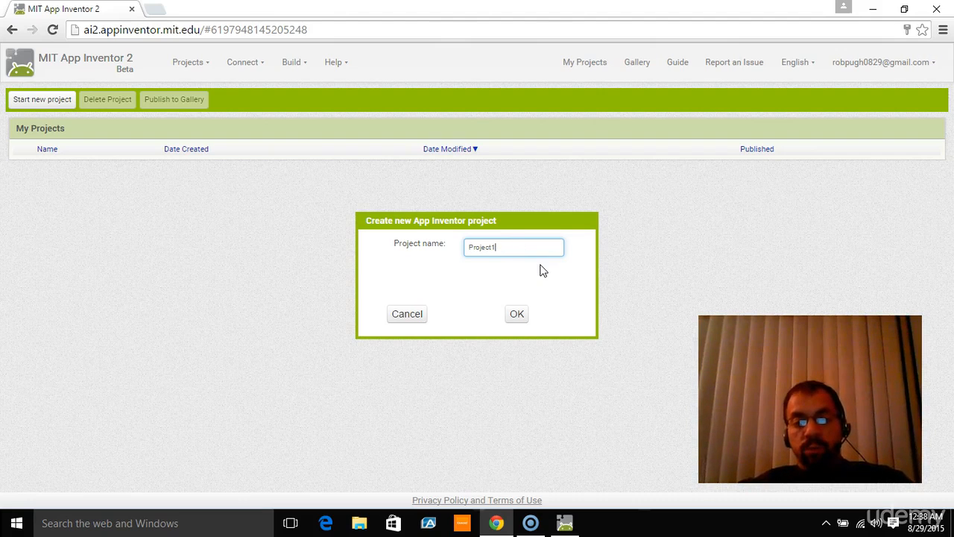
Create the new App Inventor project under the name Project1.
click(520, 314)
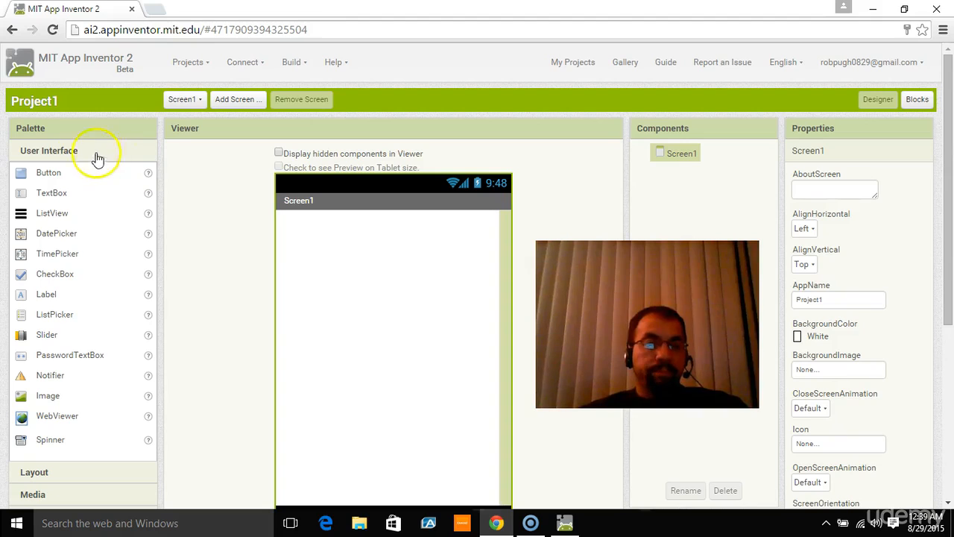
Examine the component categories in the palette from User Interface to LEGO MINDSTORMS, and return to User Interface.
scroll(45, 179, down, 3)
scroll(47, 206, up, 3)
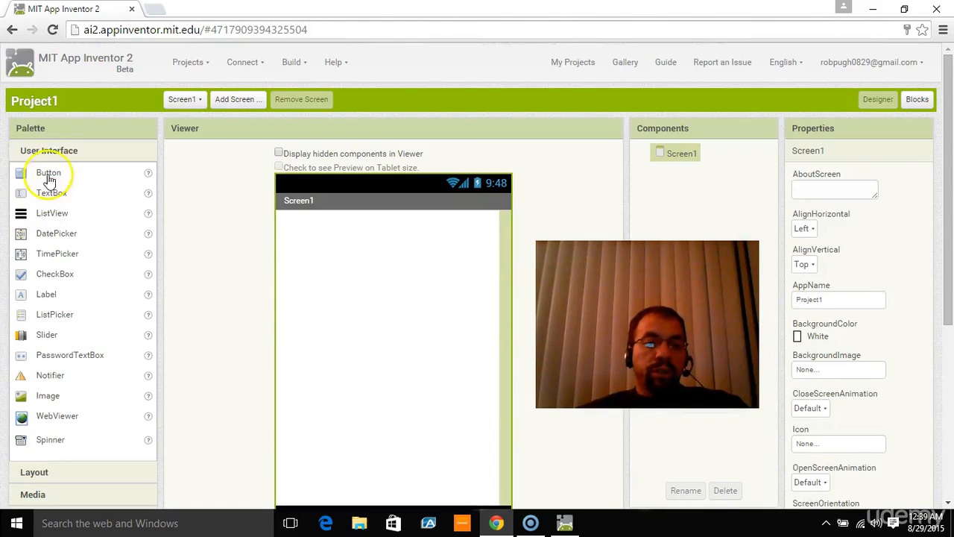
scroll(117, 299, down, 1)
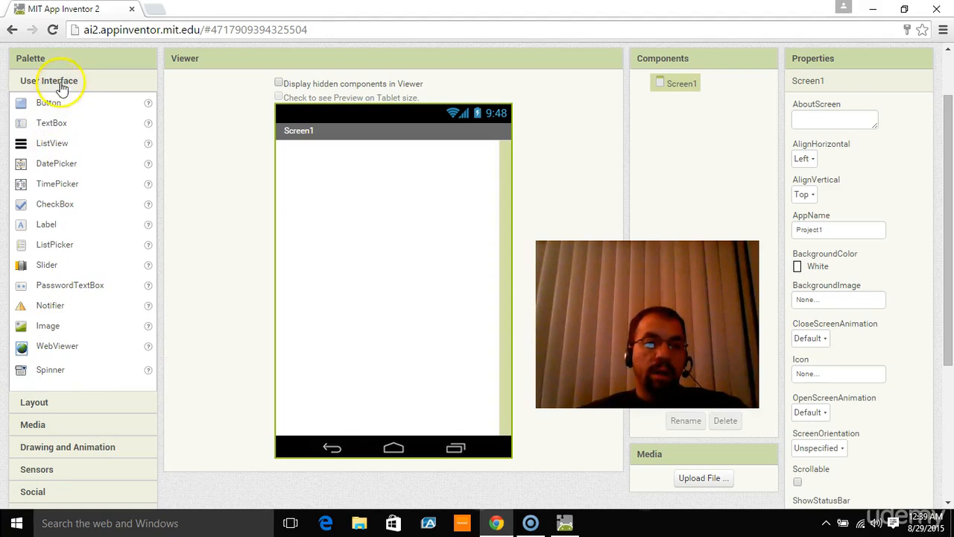
click(82, 406)
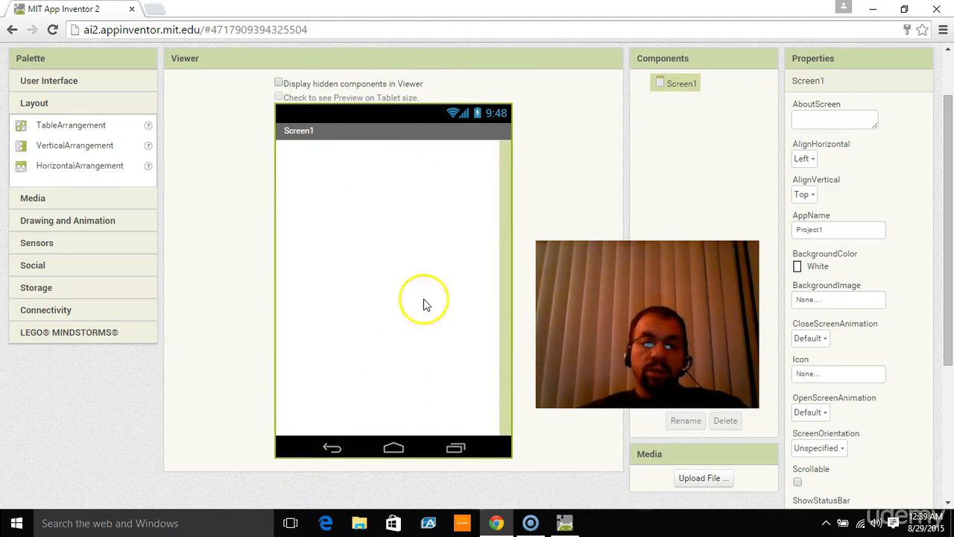
click(36, 198)
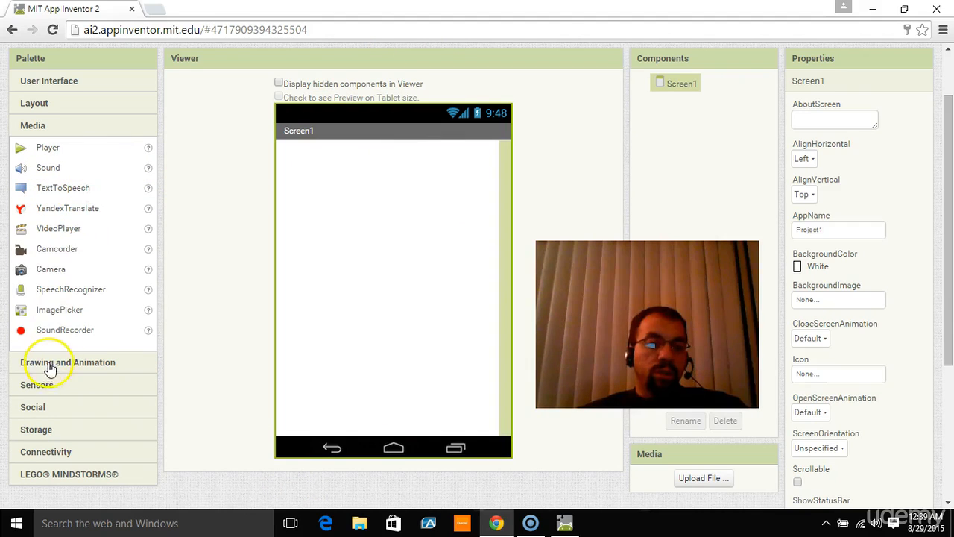
click(49, 364)
click(49, 244)
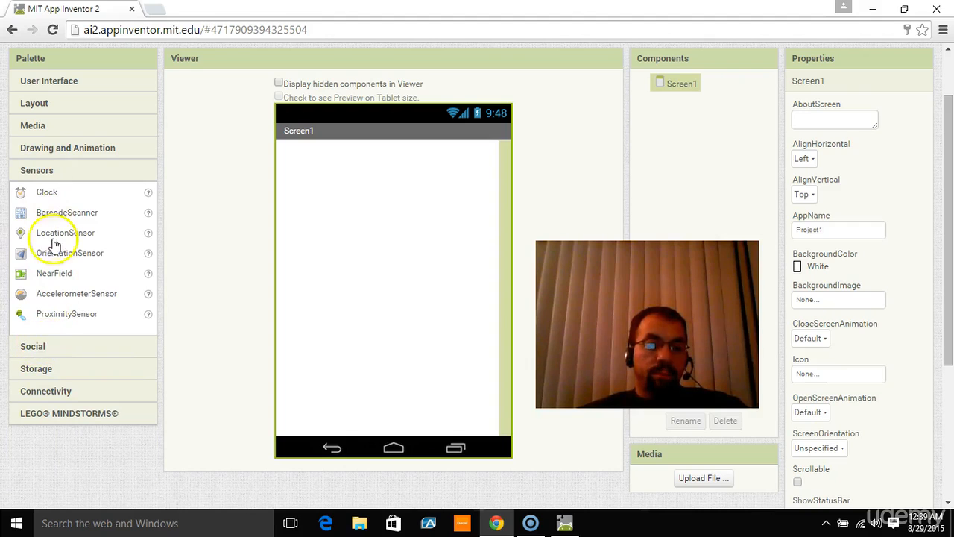
click(31, 348)
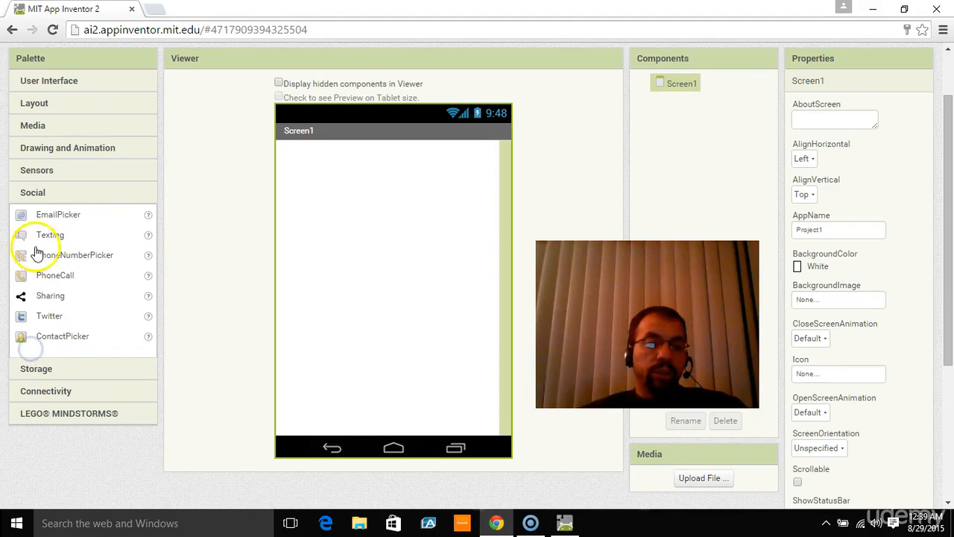
click(37, 369)
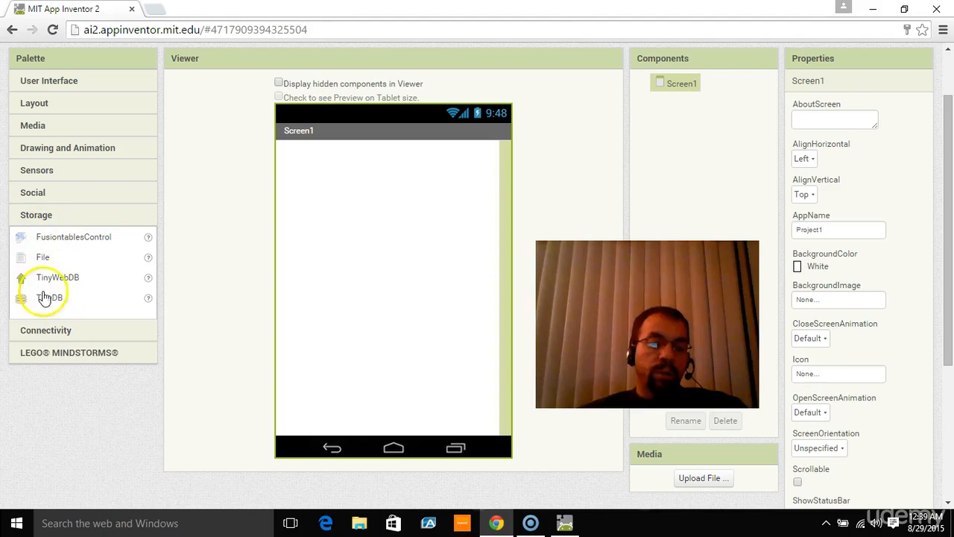
click(47, 330)
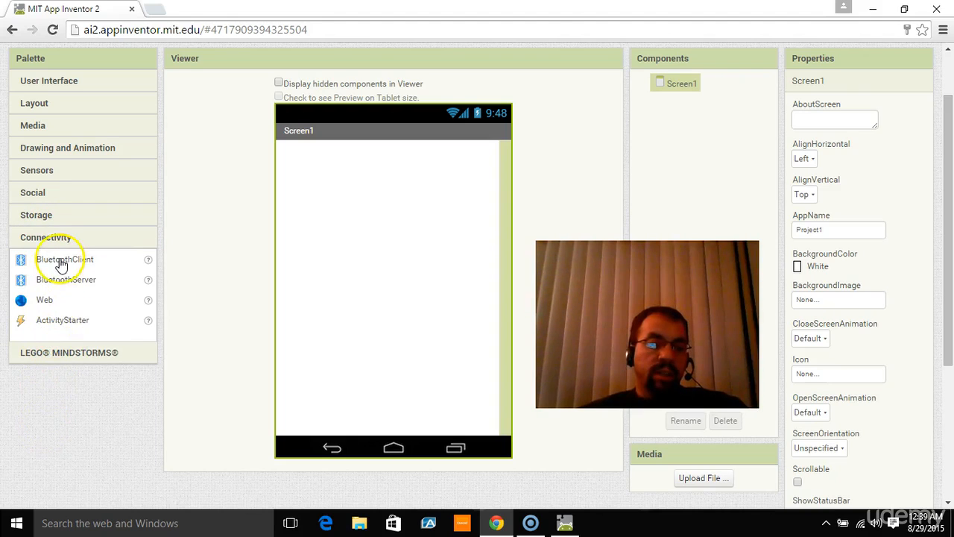
click(71, 355)
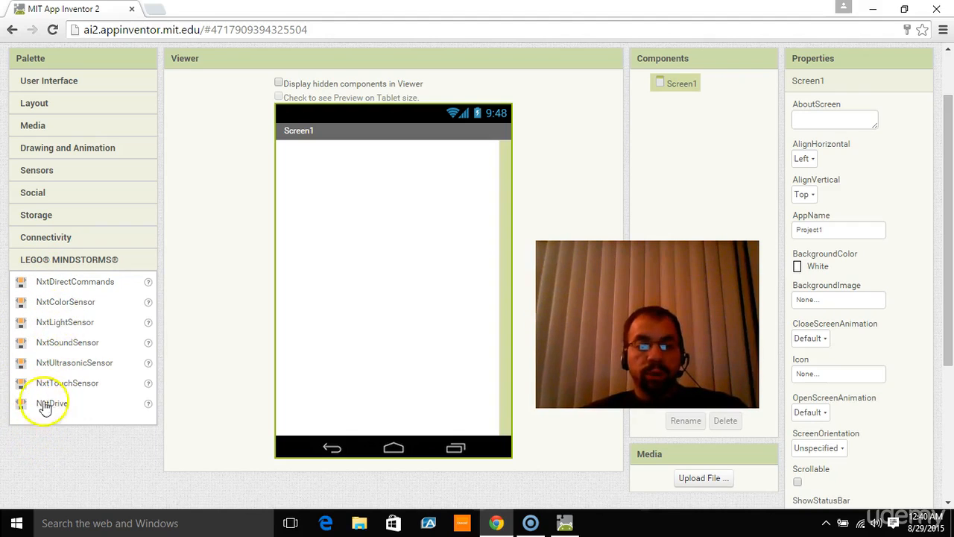
scroll(47, 410, up, 1)
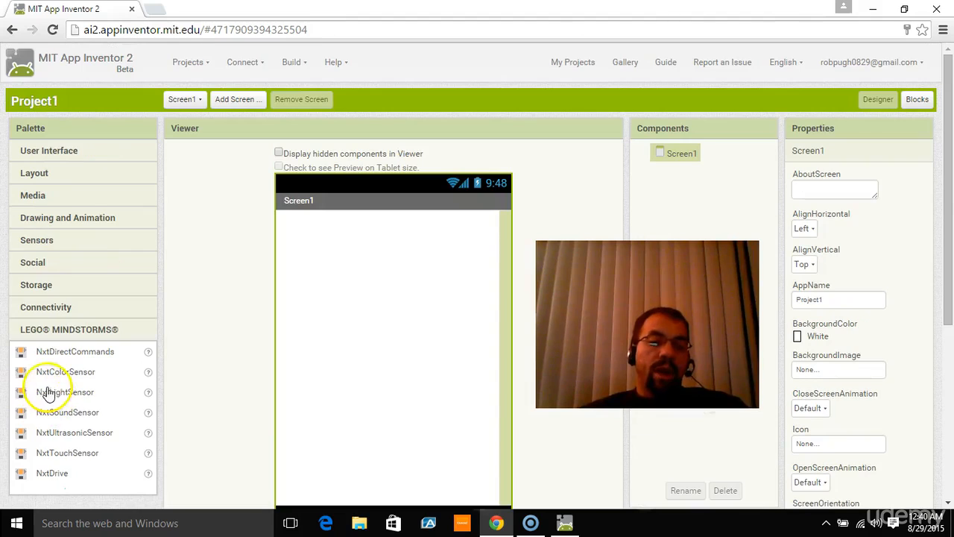
click(67, 158)
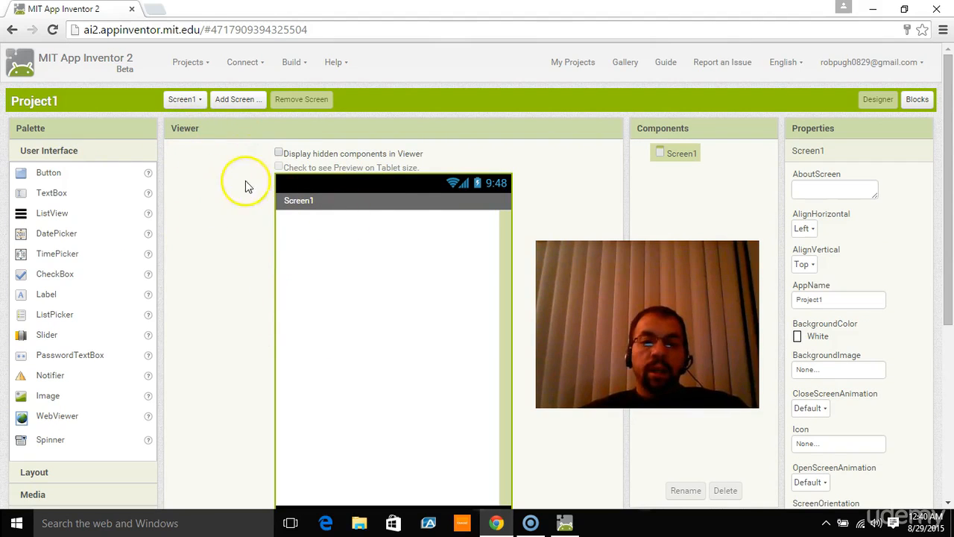
Examine the phone preview, the component tree and the properties available for Screen1.
scroll(372, 350, down, 1)
scroll(373, 351, down, 1)
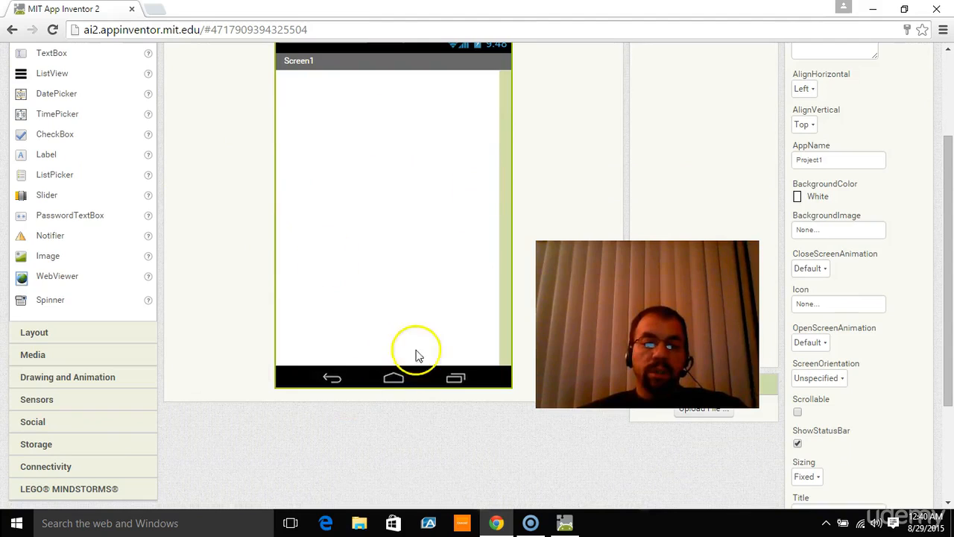
scroll(381, 359, up, 2)
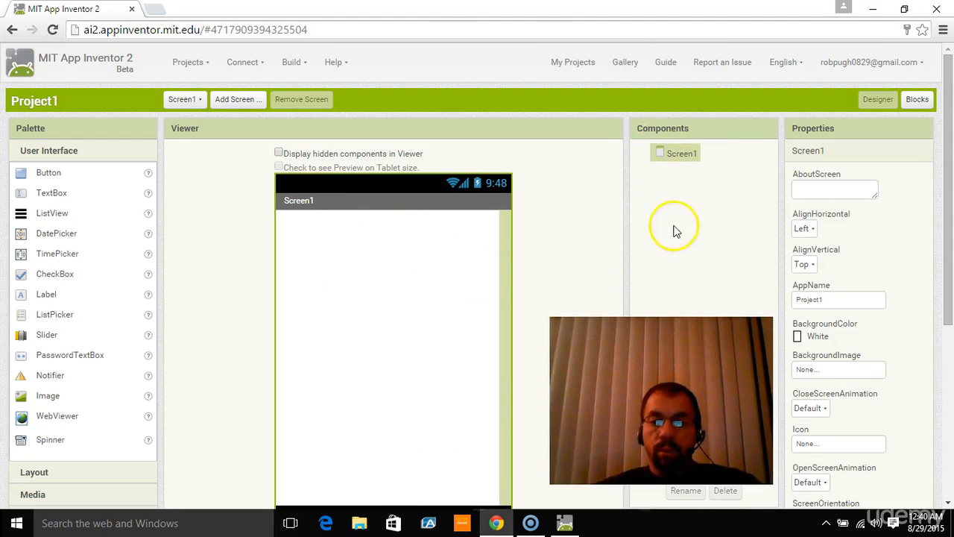
scroll(869, 350, down, 1)
scroll(865, 320, up, 1)
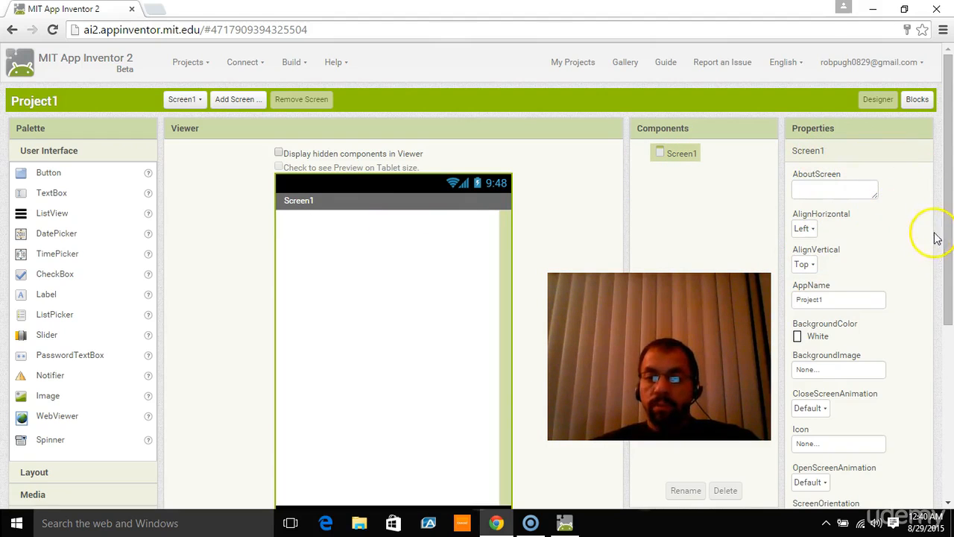
drag(947, 219, 950, 249)
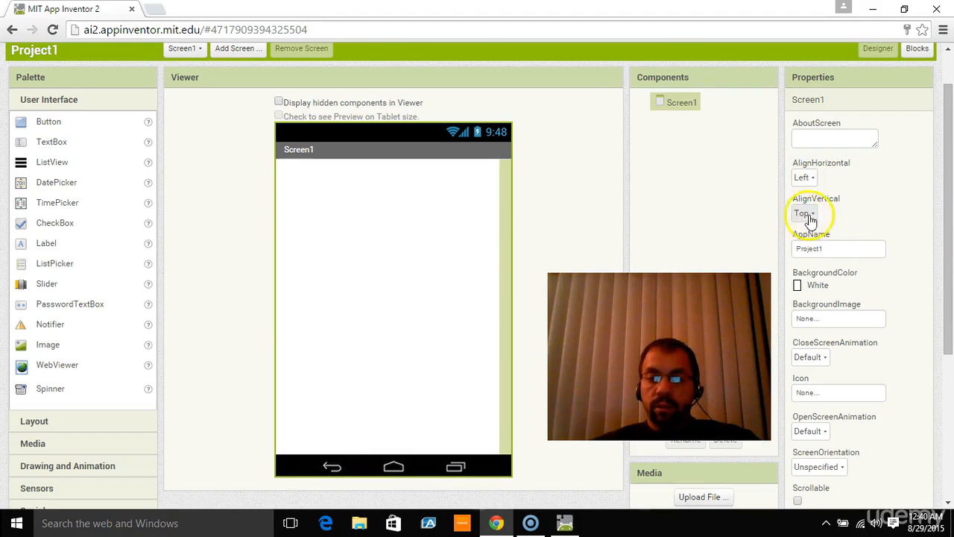
drag(947, 234, 947, 260)
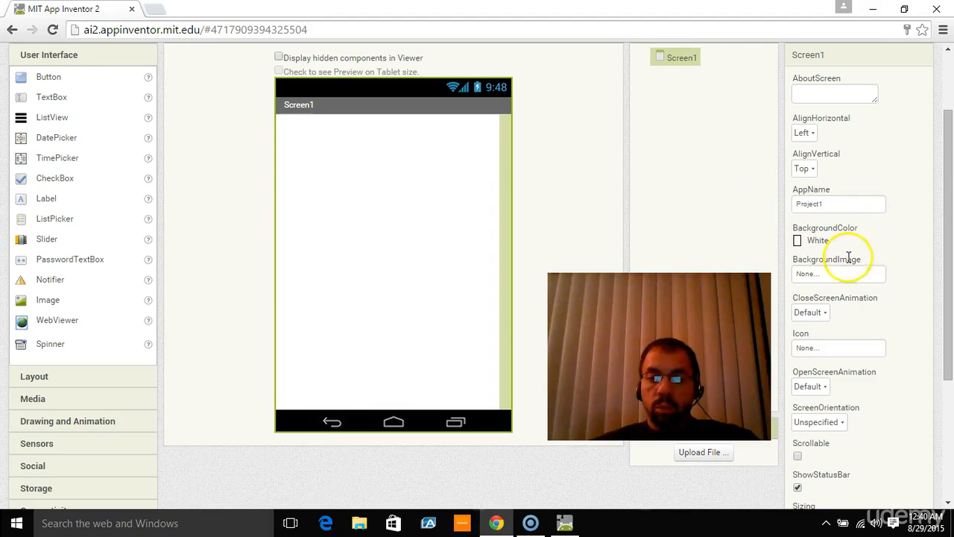
drag(947, 215, 947, 138)
click(879, 296)
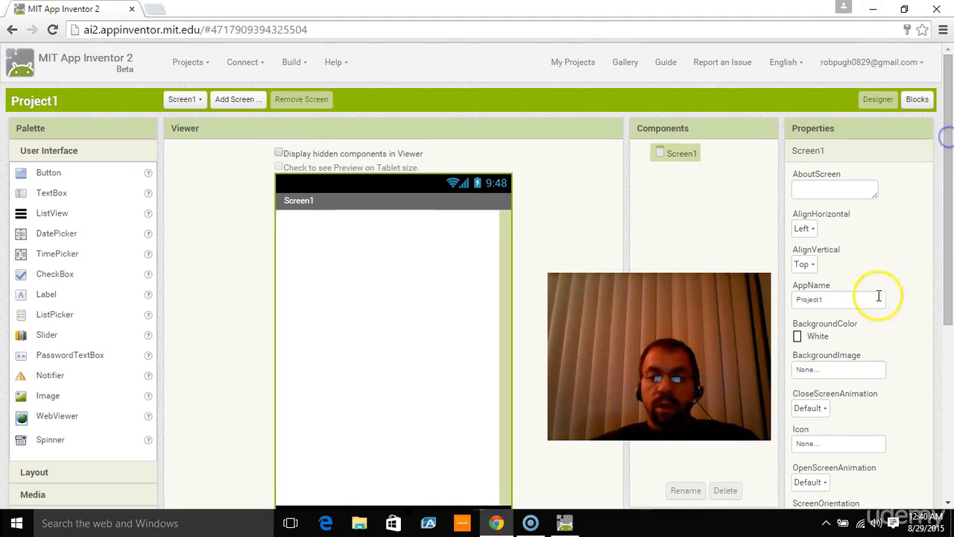
Try Blue and Gray as the background color of Screen1.
drag(944, 128, 941, 242)
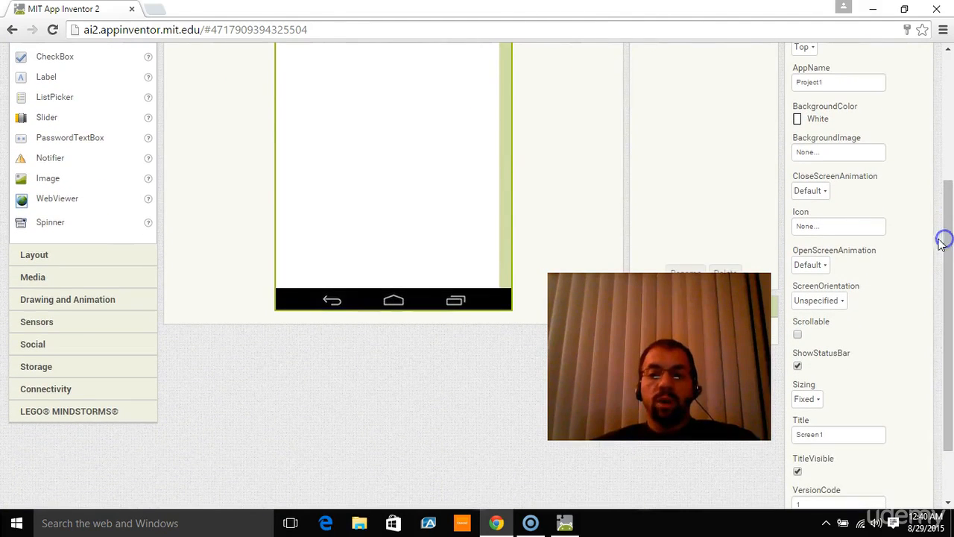
click(818, 122)
click(823, 175)
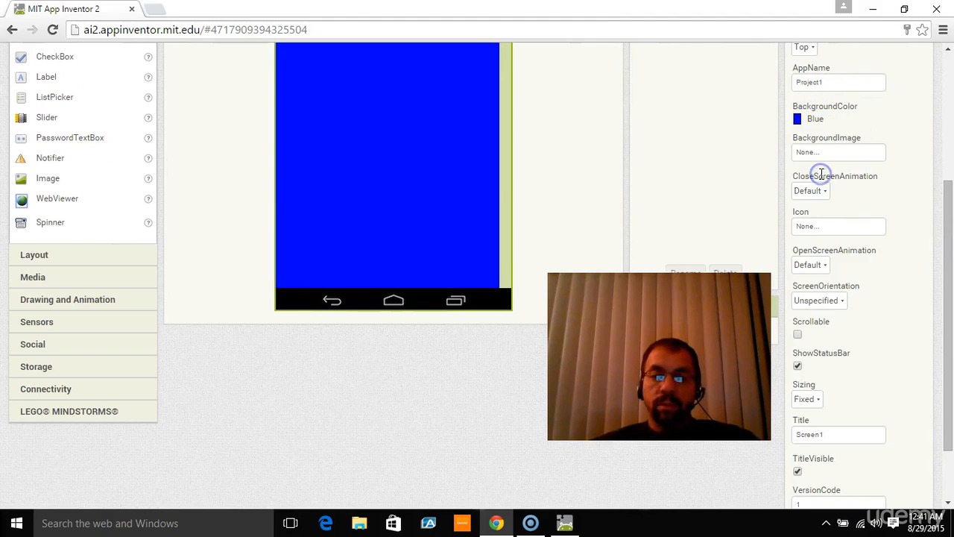
click(811, 120)
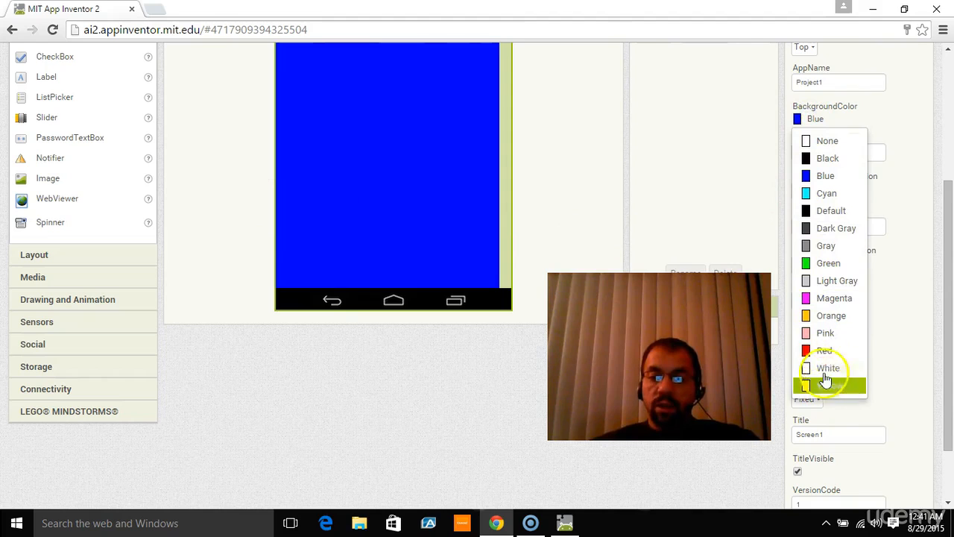
click(821, 246)
scroll(821, 329, up, 3)
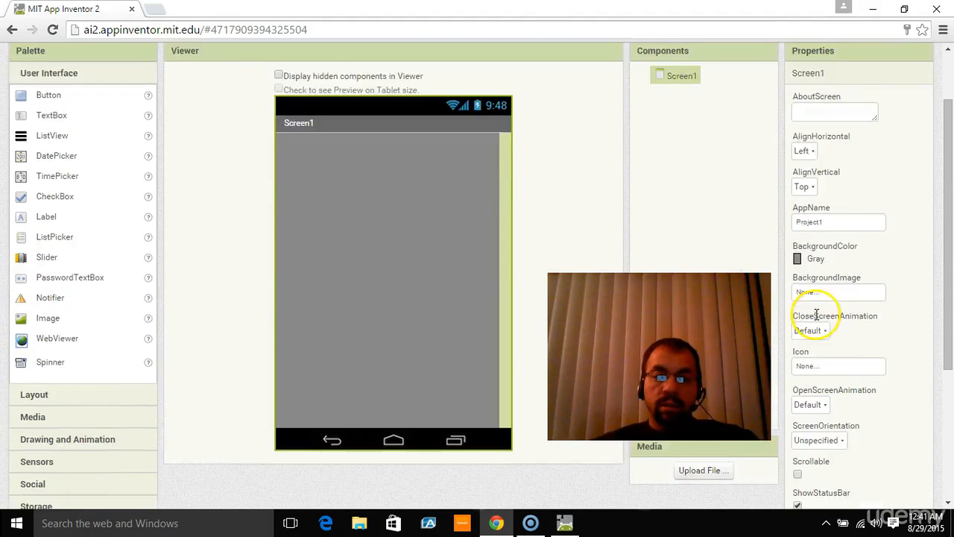
Try None as the background color of Screen1.
scroll(897, 200, down, 1)
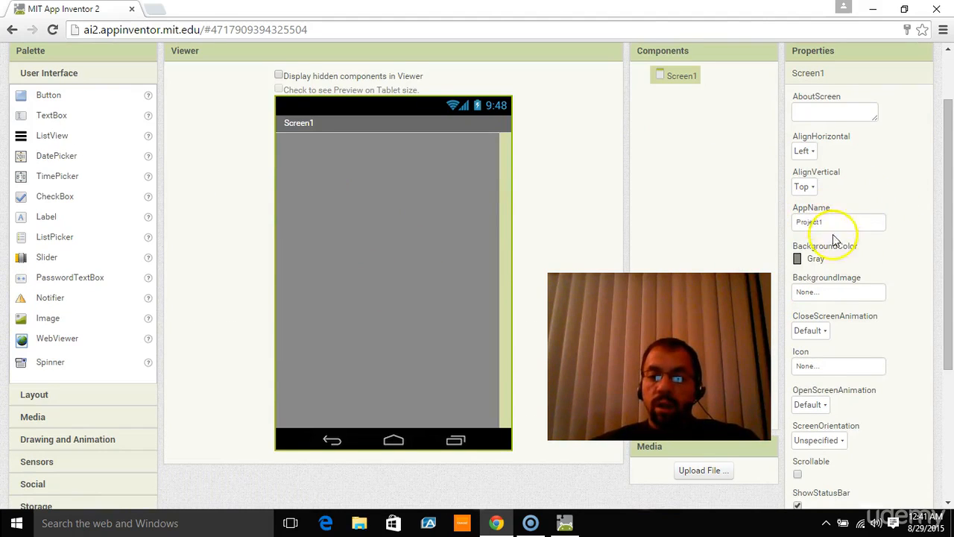
click(821, 258)
scroll(823, 281, down, 1)
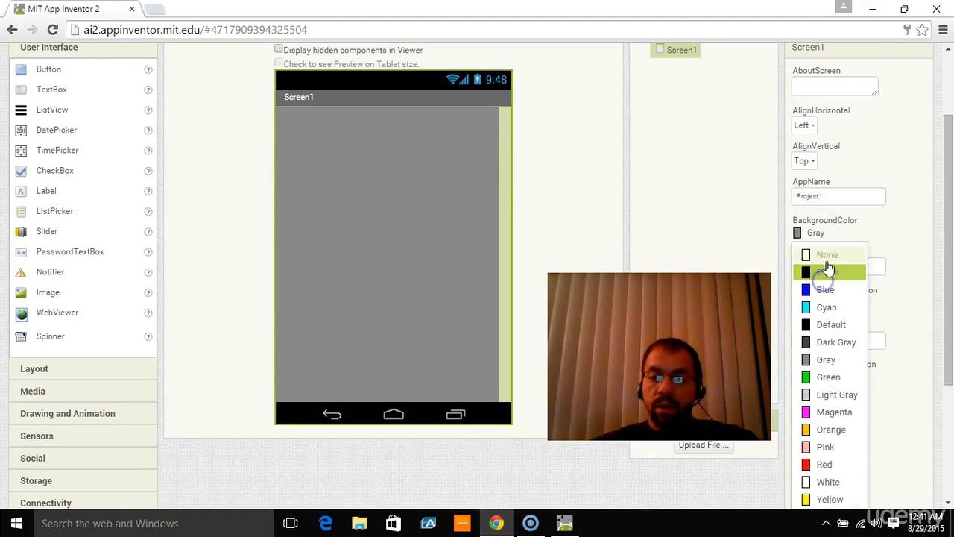
click(828, 254)
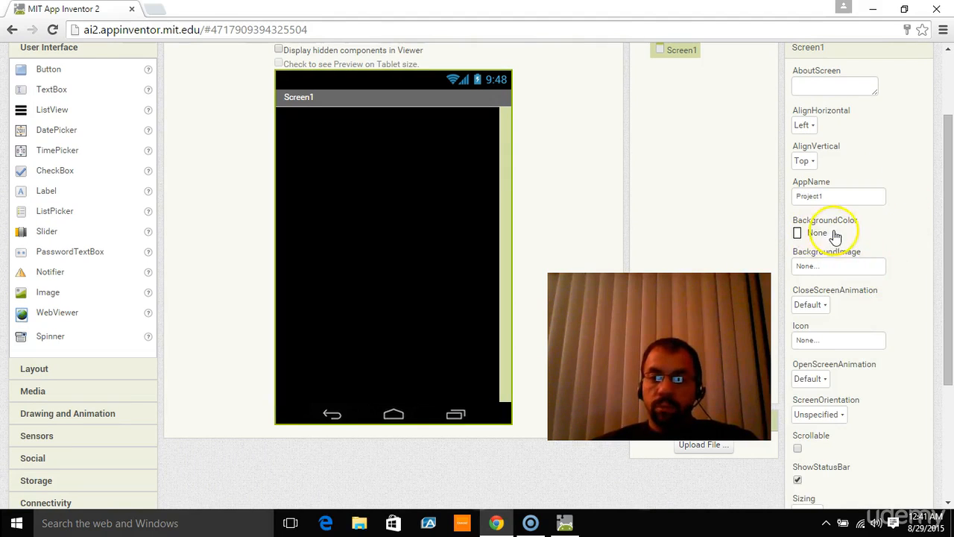
click(820, 233)
click(824, 253)
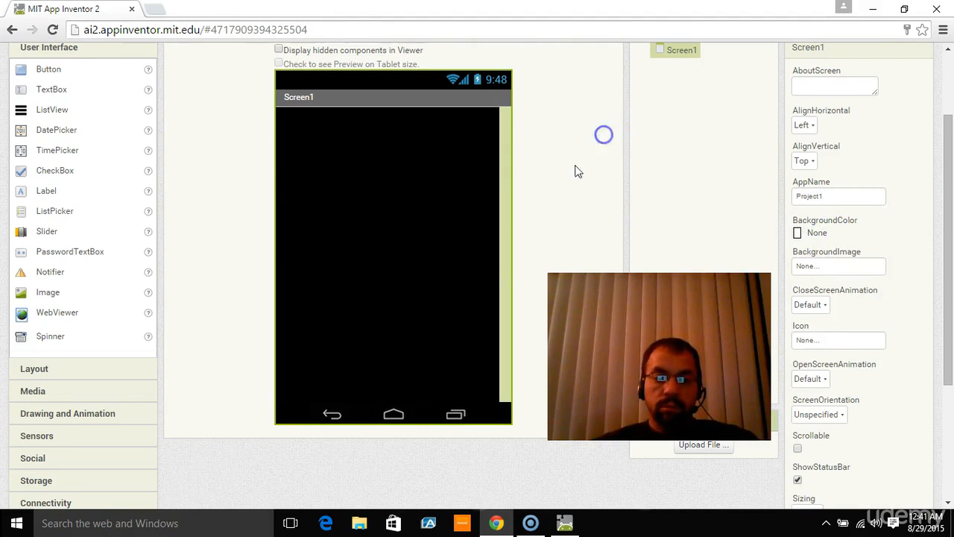
scroll(301, 228, up, 2)
scroll(841, 273, down, 1)
Set the background color of Screen1 to Blue, comparing it with None before choosing Blue again.
click(828, 268)
scroll(820, 298, down, 1)
click(820, 289)
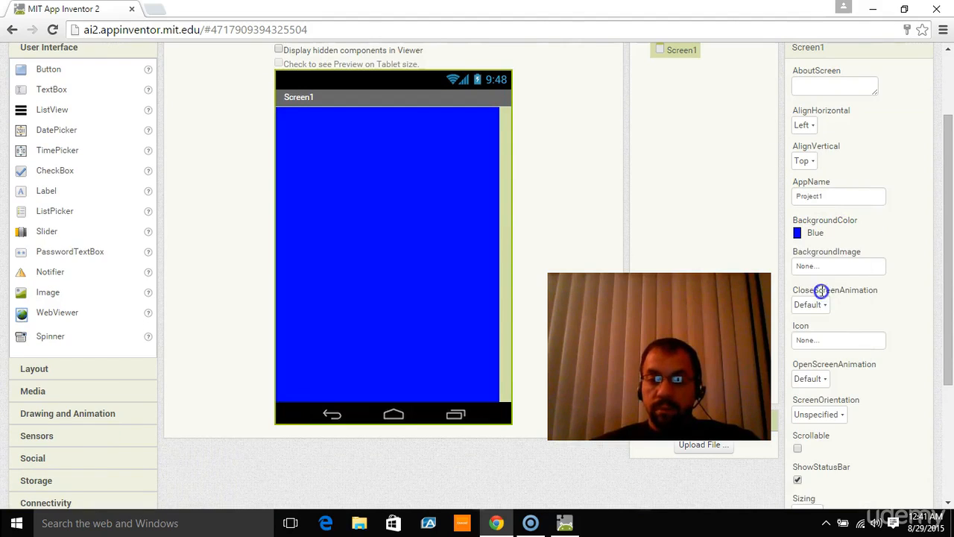
click(818, 233)
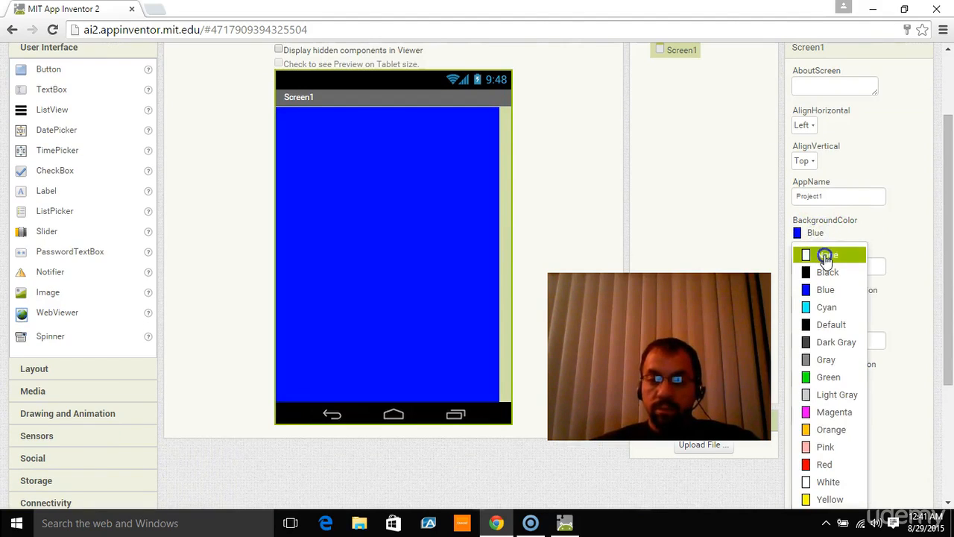
click(826, 256)
click(817, 236)
click(825, 288)
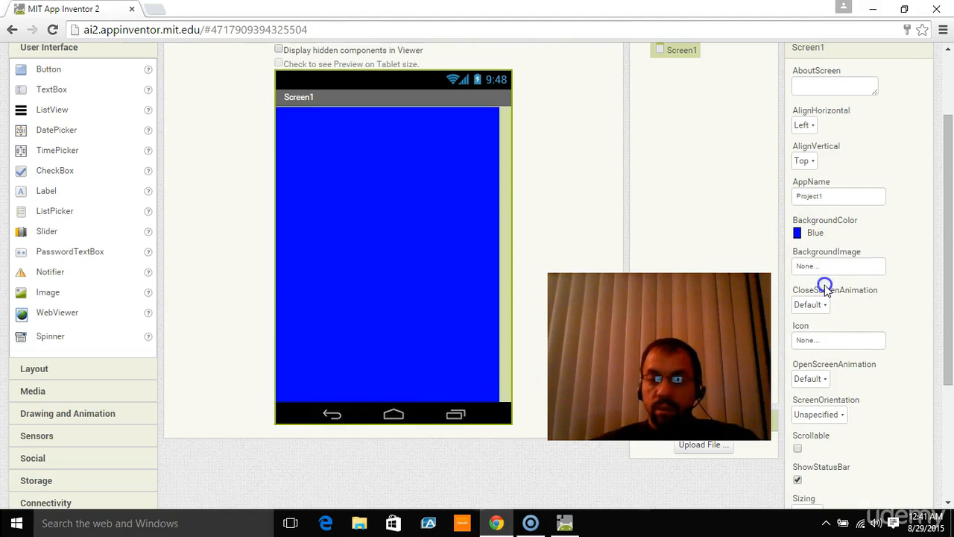
Look at the file selection and upload options for the BackgroundImage property of Screen1, and close them without choosing an image.
scroll(889, 246, down, 2)
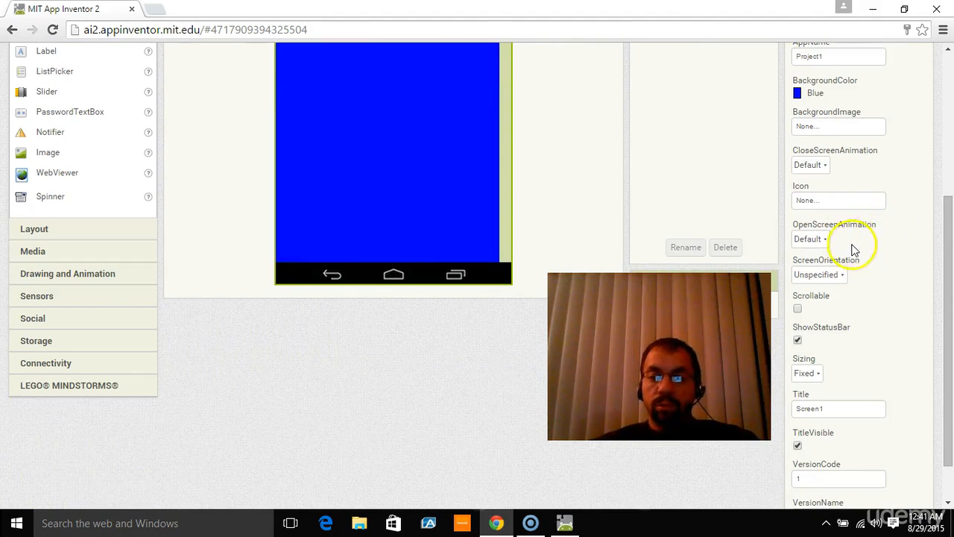
scroll(855, 250, up, 2)
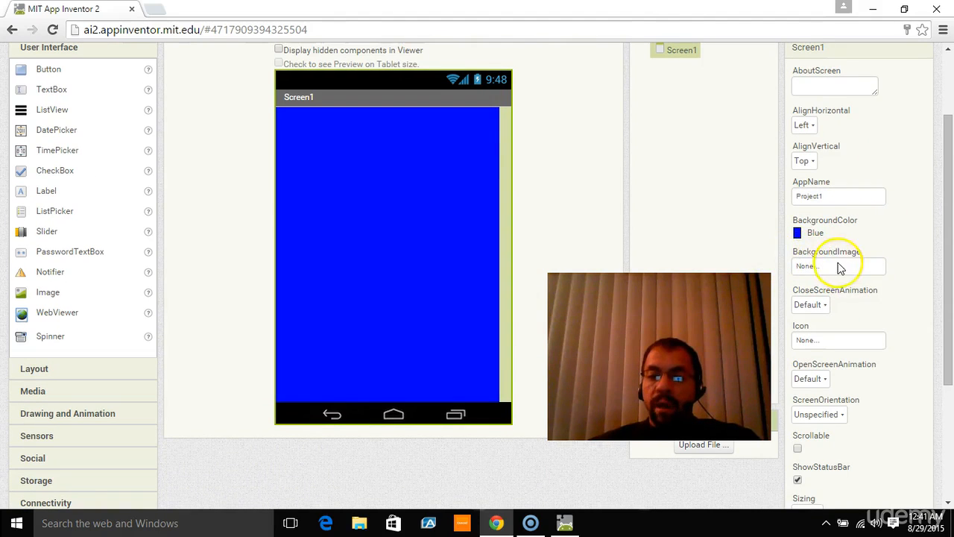
click(854, 269)
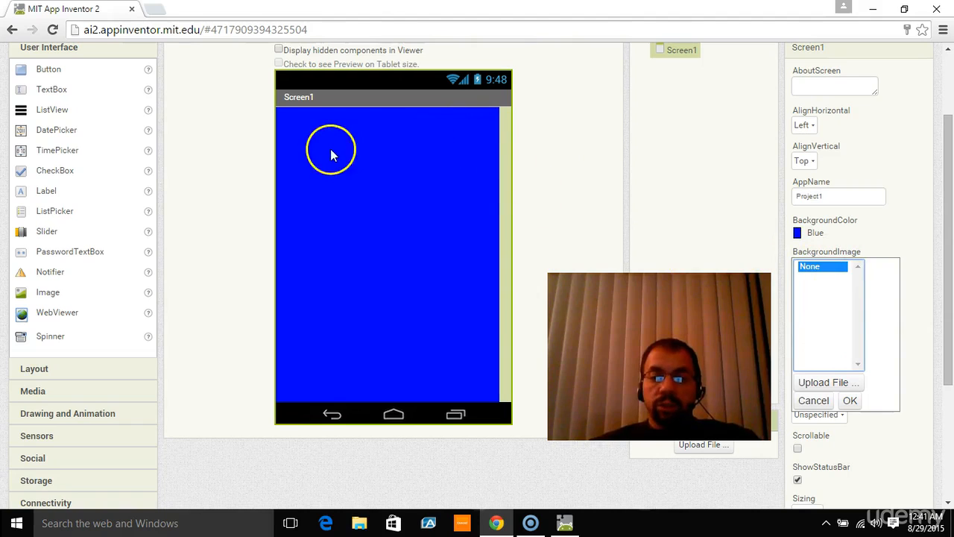
click(693, 182)
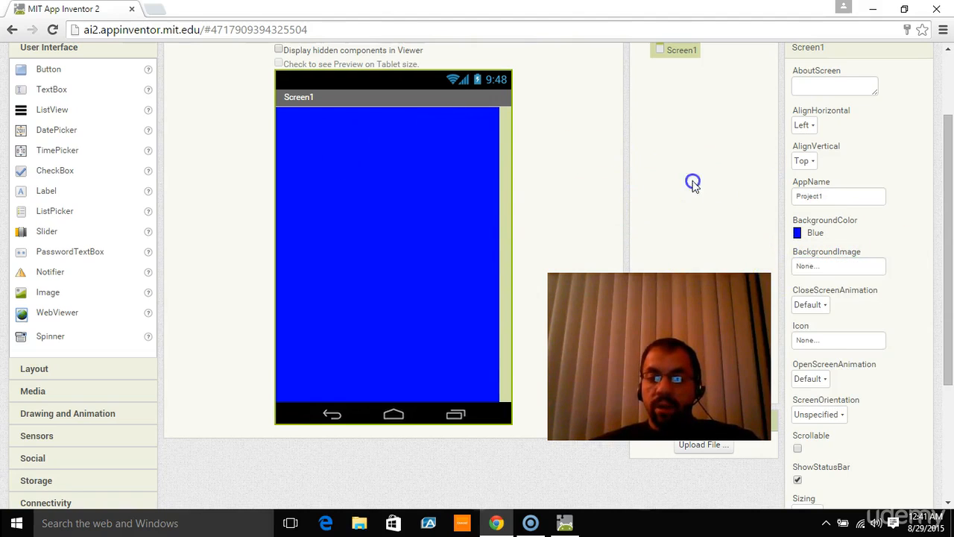
click(825, 274)
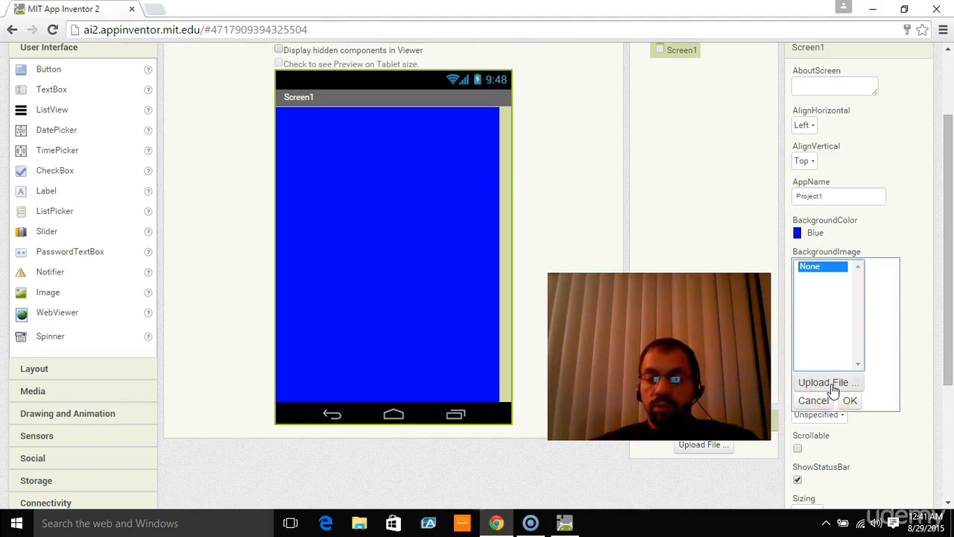
click(724, 176)
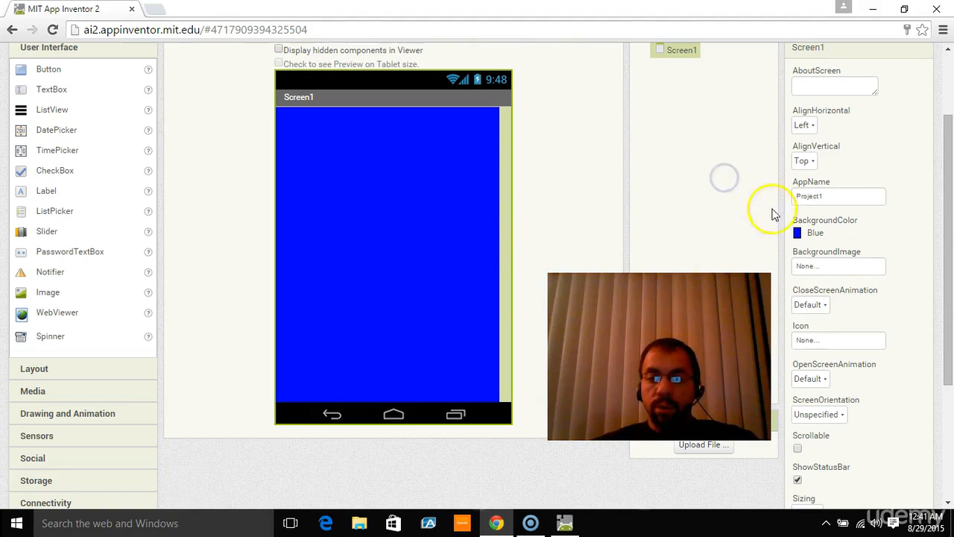
Look at the CloseScreenAnimation options and the Icon file selection of Screen1, closing both without a change.
drag(941, 284, 947, 339)
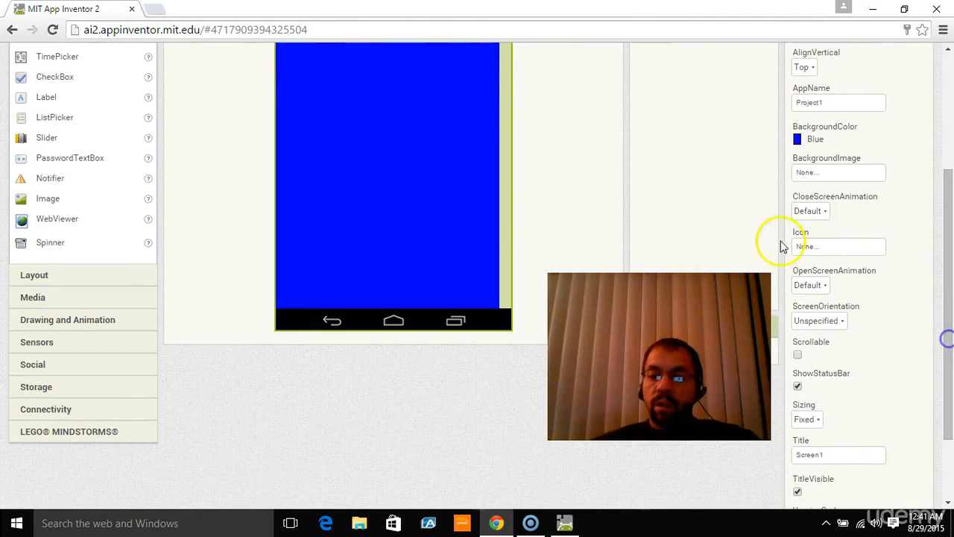
click(822, 211)
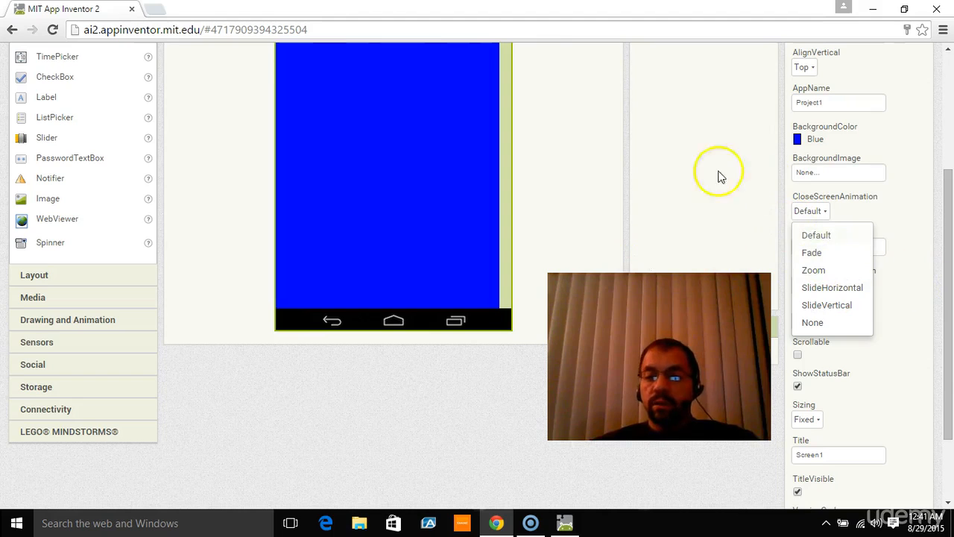
click(696, 189)
click(843, 248)
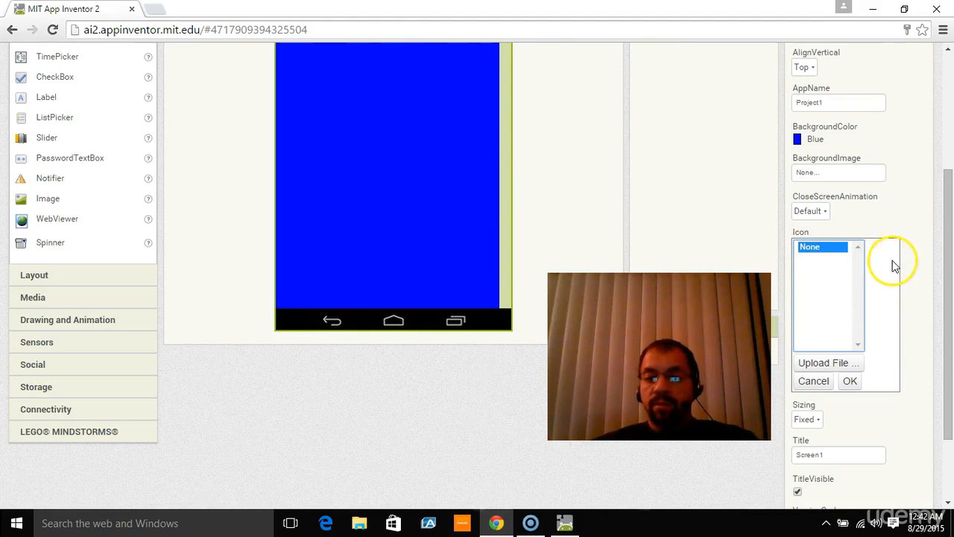
click(824, 386)
Look at the OpenScreenAnimation and ScreenOrientation options of Screen1 without choosing another value.
click(823, 285)
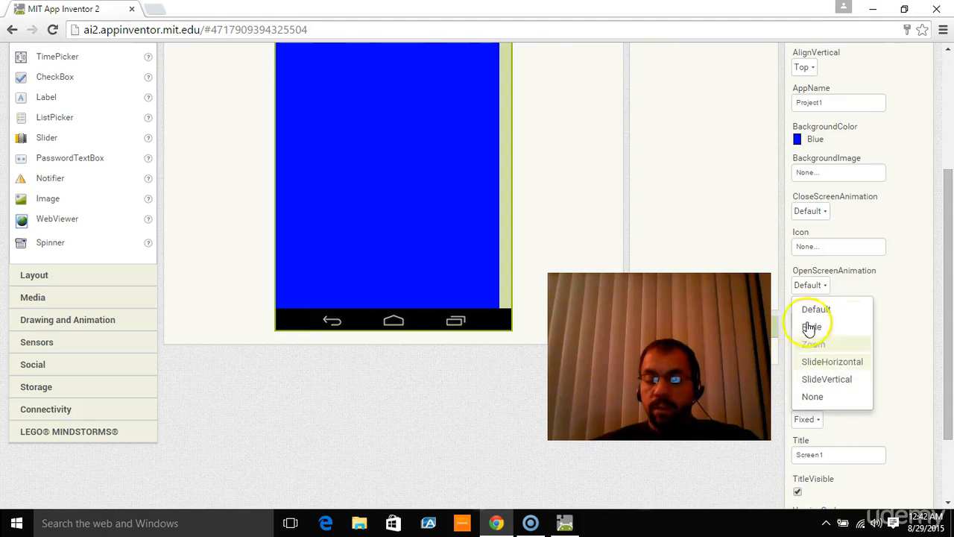
click(855, 282)
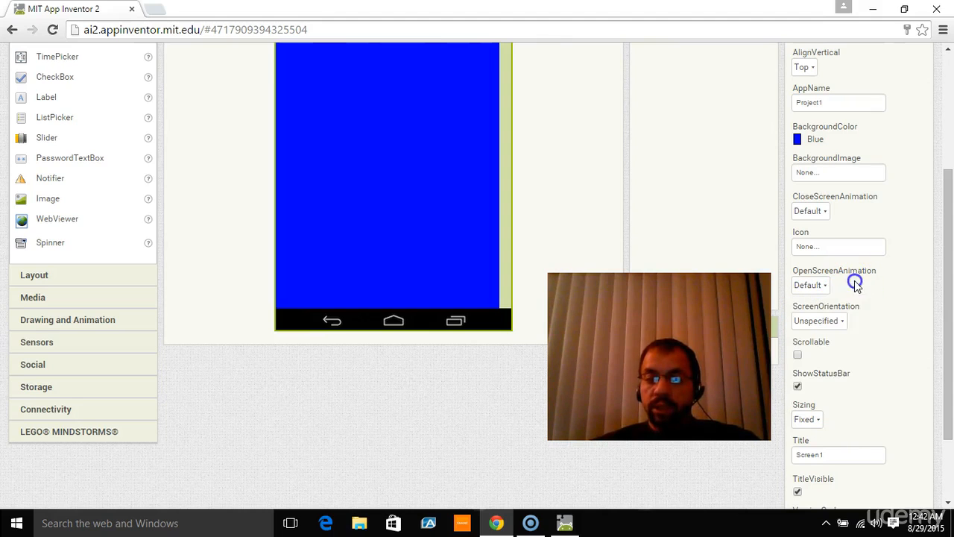
click(841, 322)
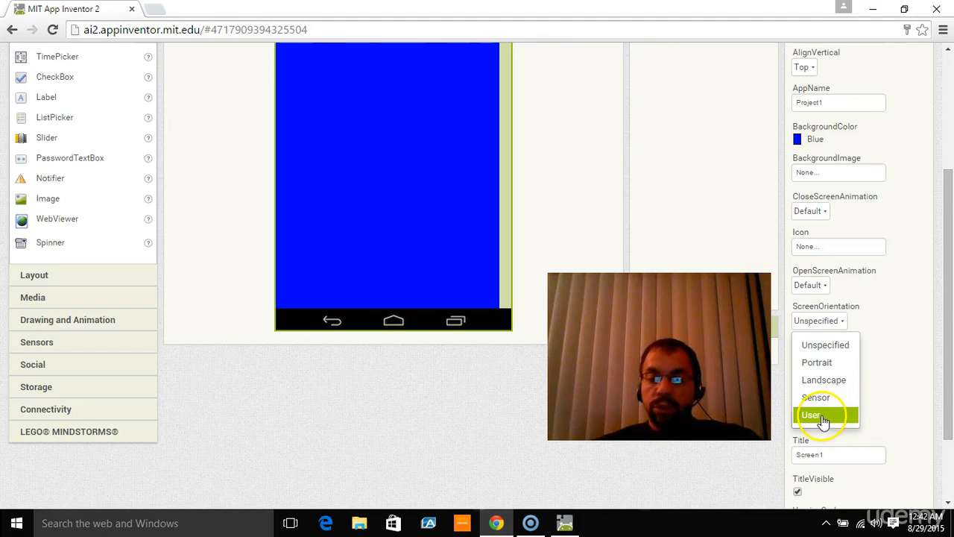
click(839, 321)
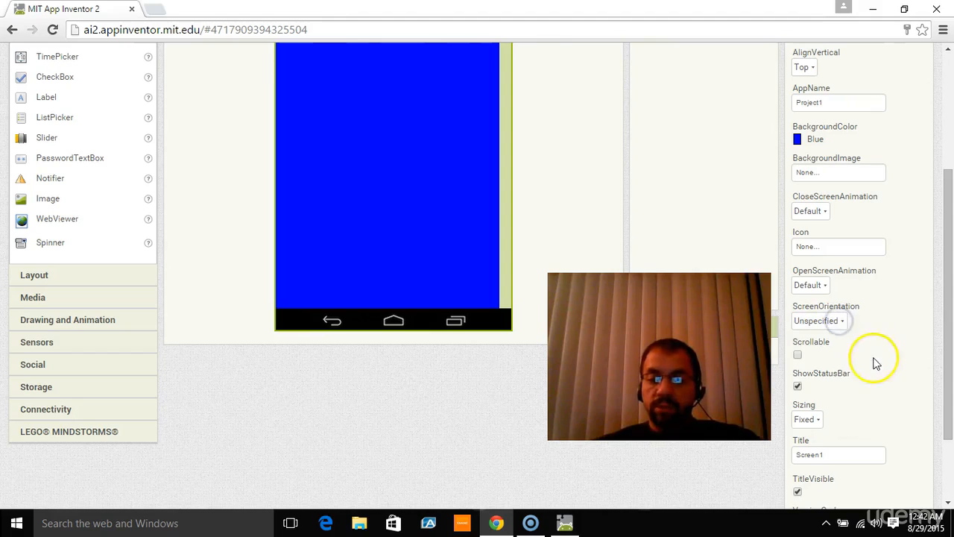
Try the Scrollable property of Screen1 and leave it disabled.
click(798, 355)
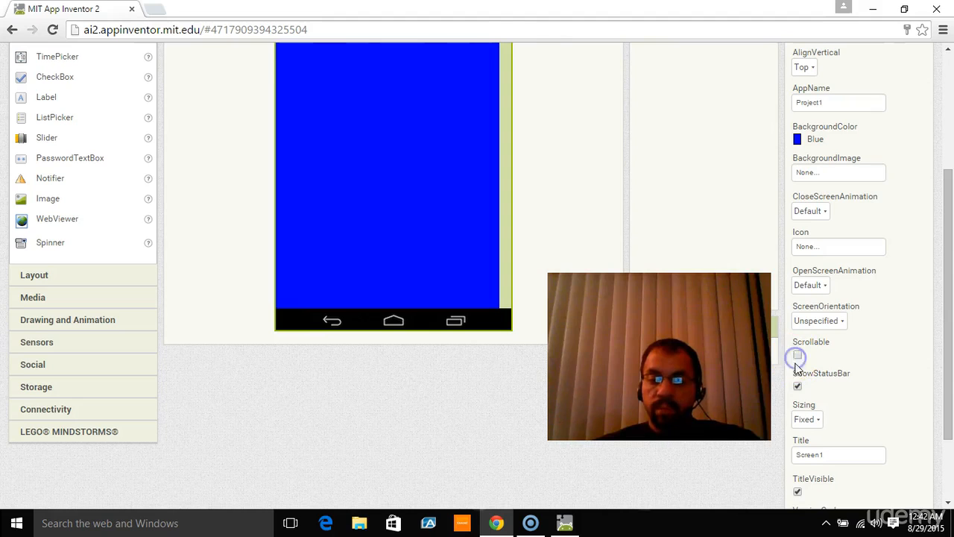
scroll(809, 438, up, 3)
scroll(784, 418, down, 5)
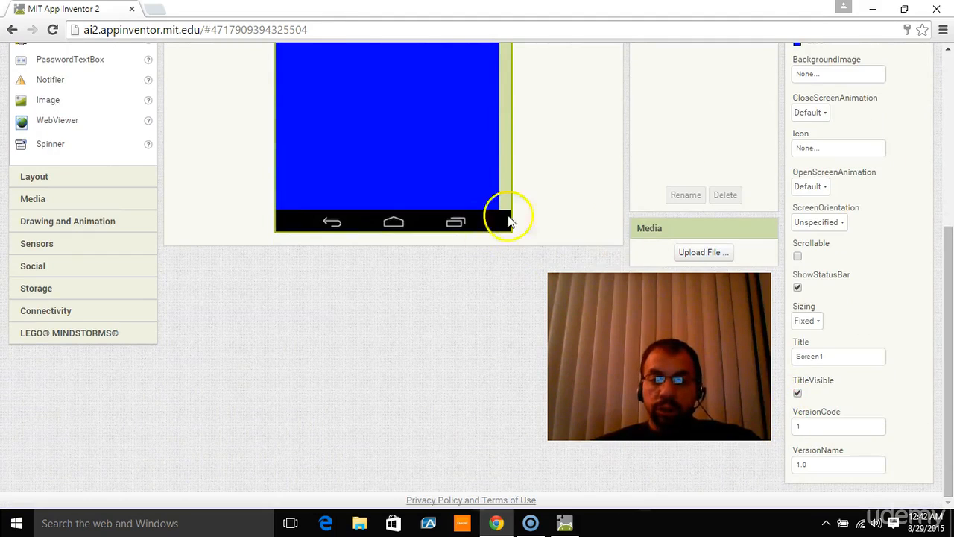
Set the Title of Screen1 to Project1 and check the title bar in the viewer.
click(837, 356)
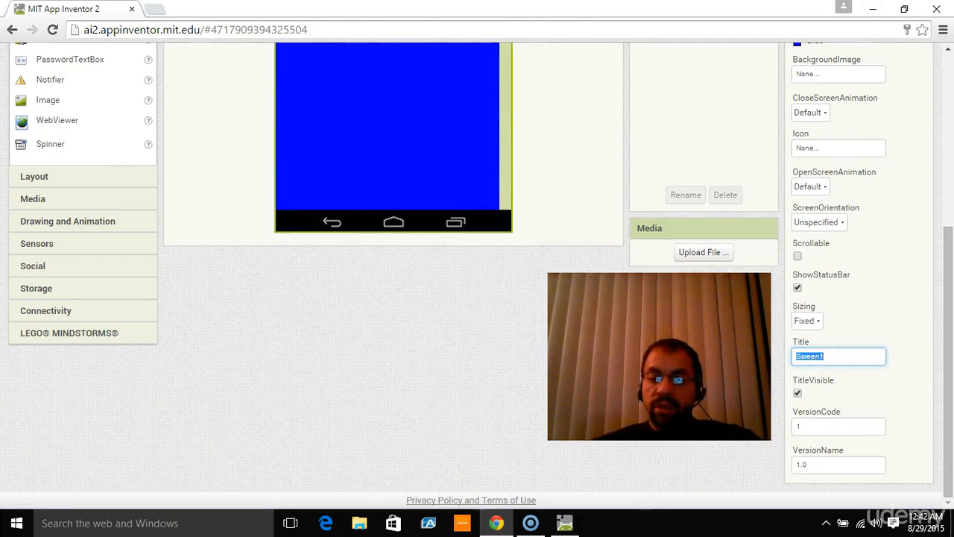
scroll(739, 234, up, 3)
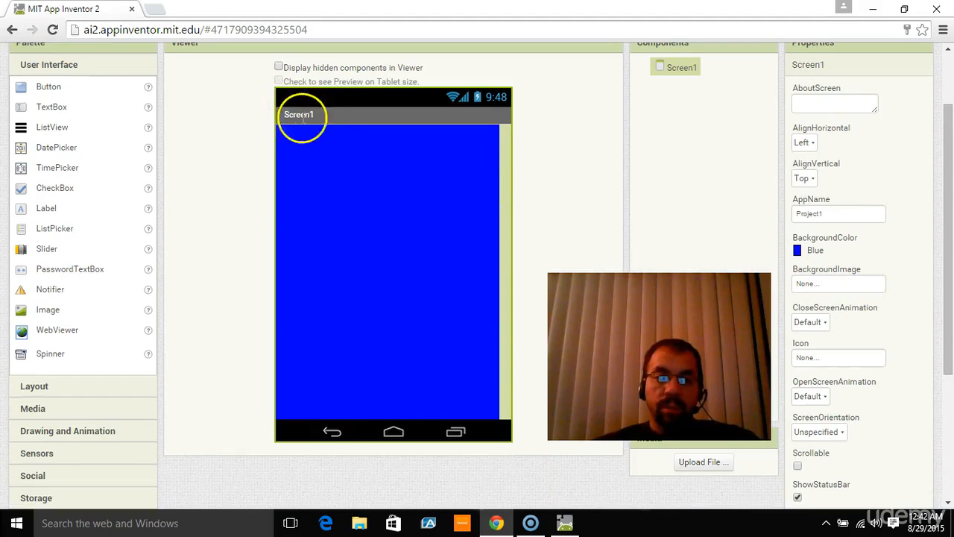
scroll(874, 358, down, 3)
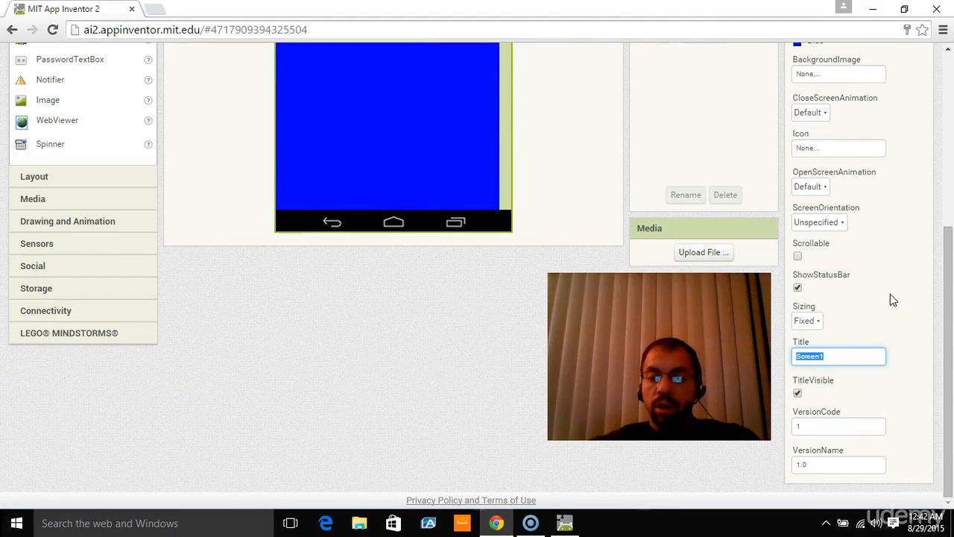
text(Project1)
key(Return)
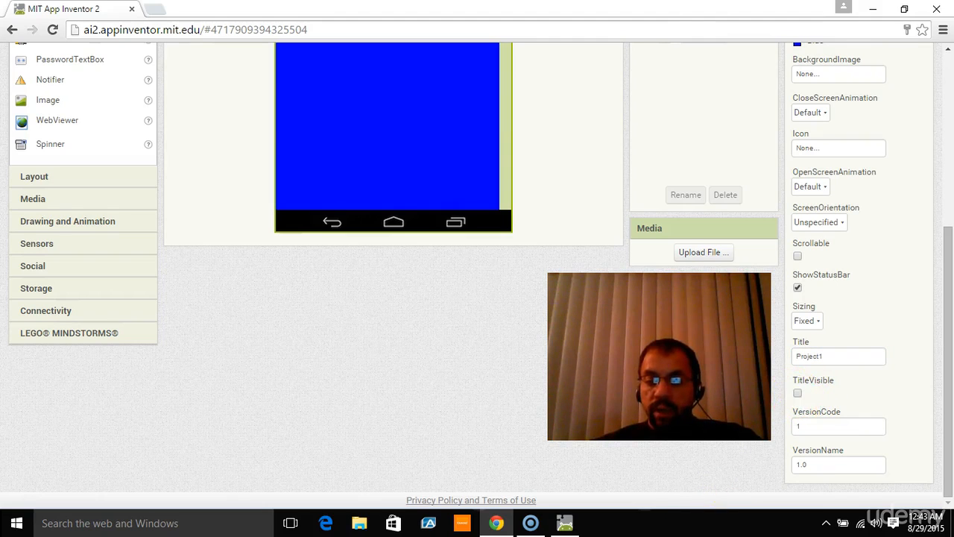
scroll(841, 393, up, 5)
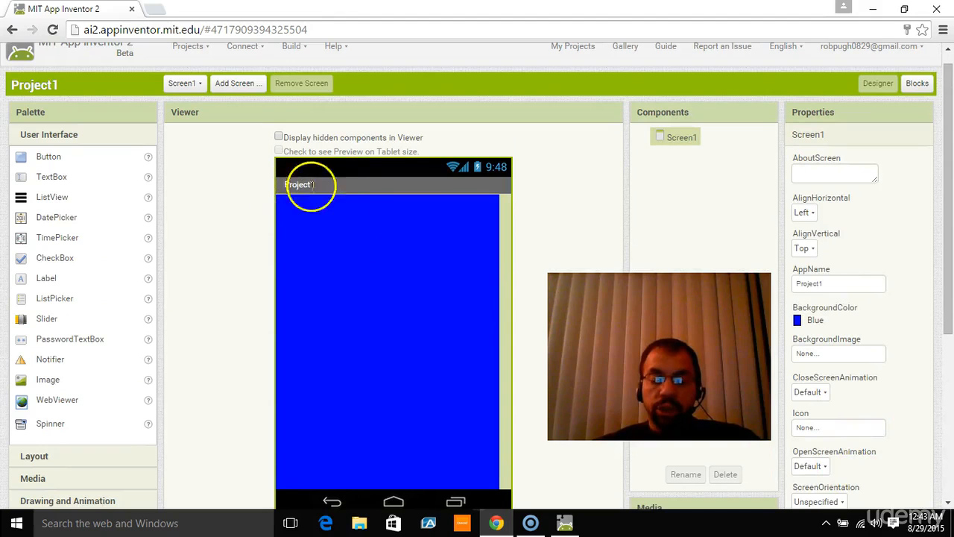
Look at the VersionName property of Screen1 without changing it, and return to the full Designer view.
scroll(814, 403, down, 4)
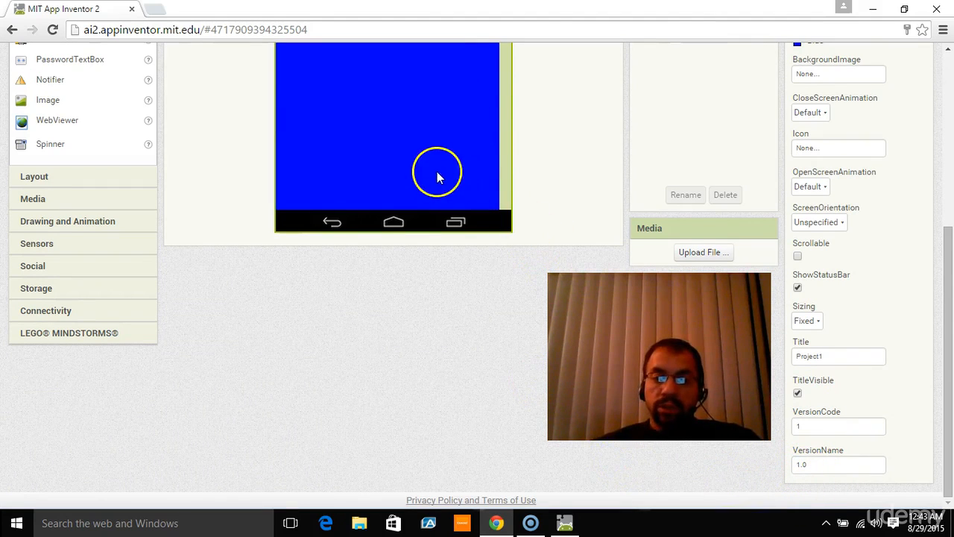
click(833, 469)
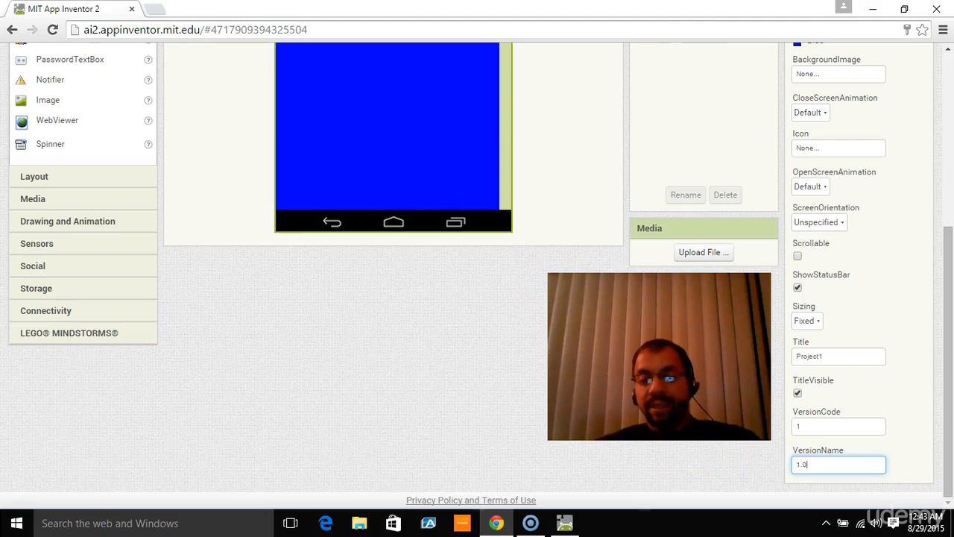
scroll(504, 441, up, 4)
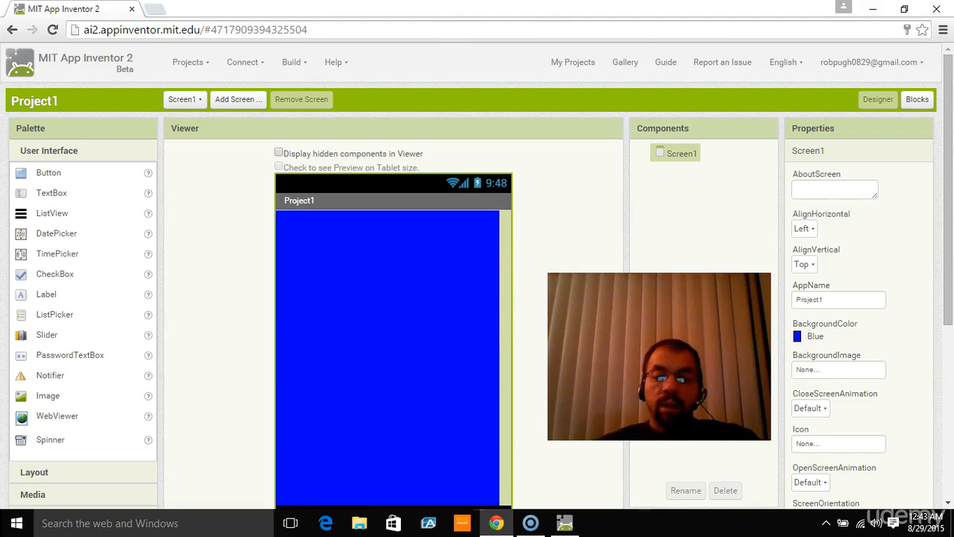
drag(660, 356, 662, 419)
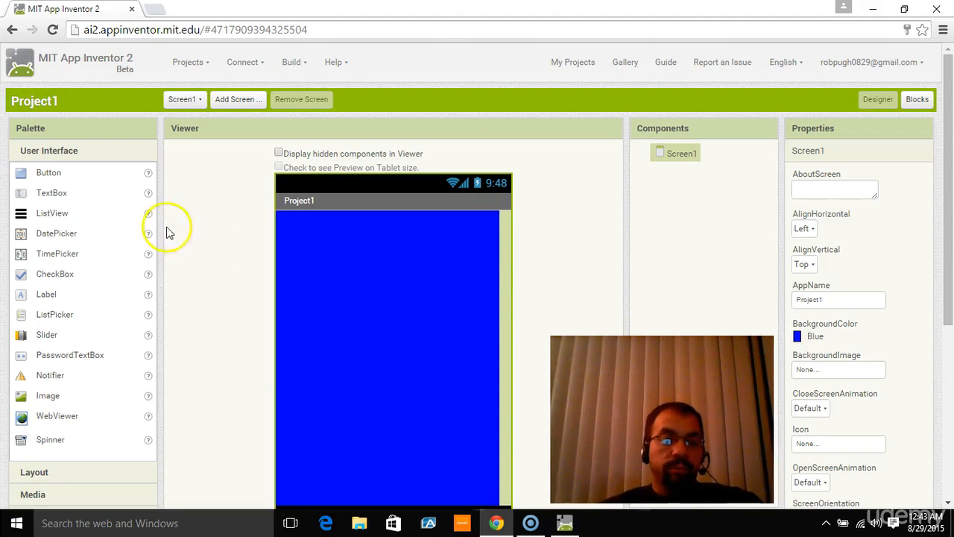
Add two HorizontalArrangement layout components to Screen1, one below the other.
scroll(236, 236, down, 3)
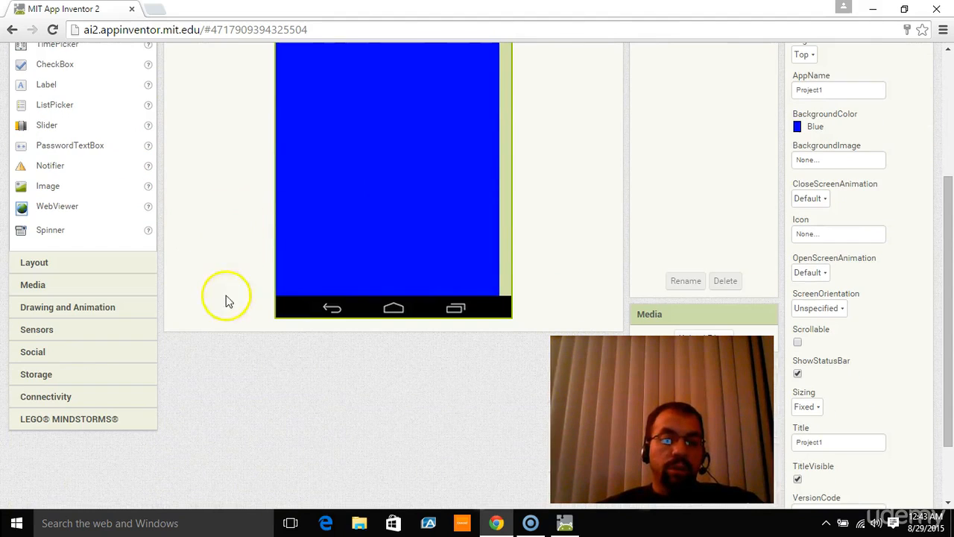
click(47, 265)
scroll(251, 273, up, 3)
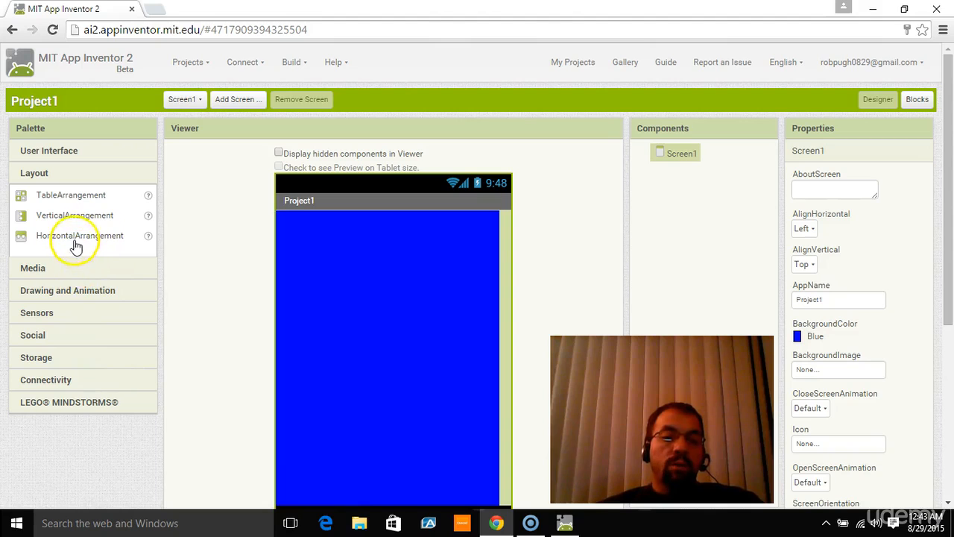
drag(78, 237, 305, 252)
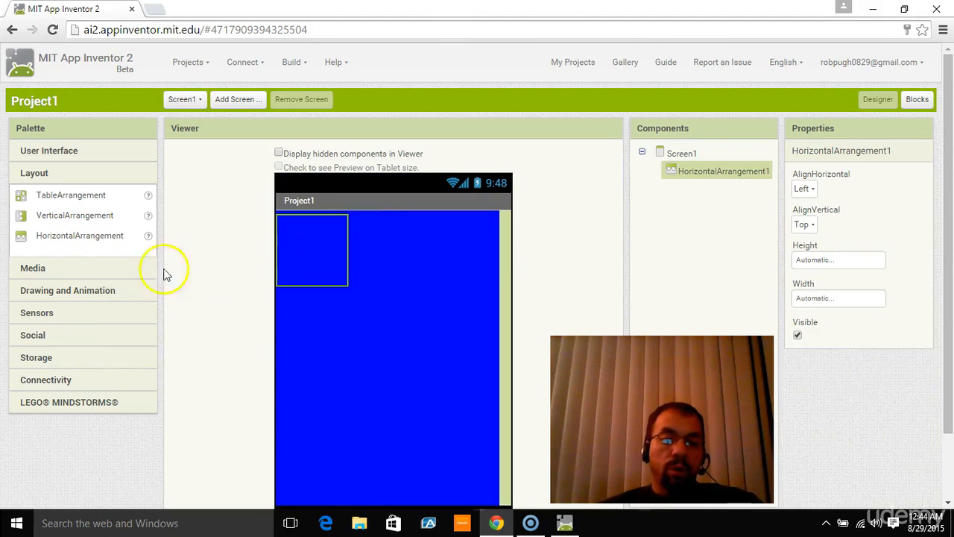
drag(74, 236, 313, 328)
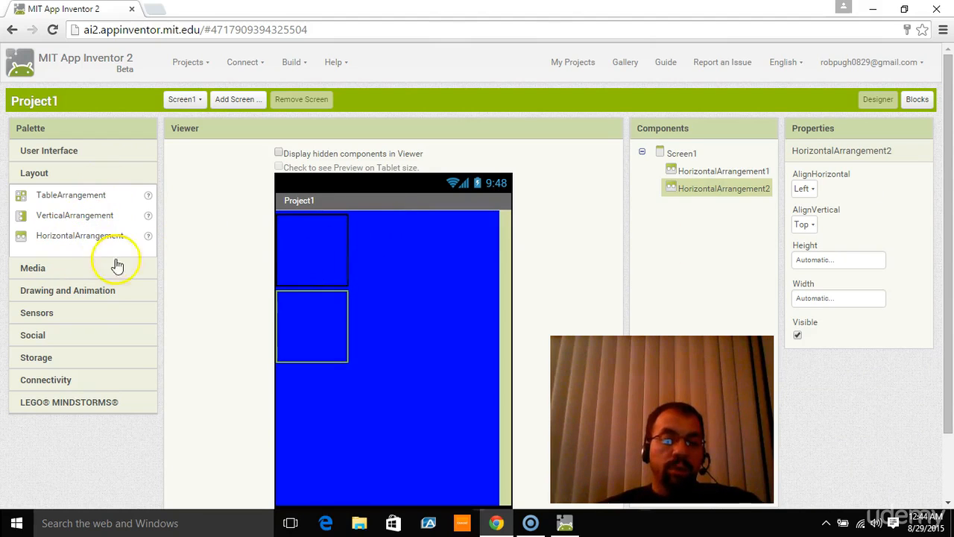
Place two Label components side by side inside the upper HorizontalArrangement.
click(68, 151)
drag(46, 294, 235, 286)
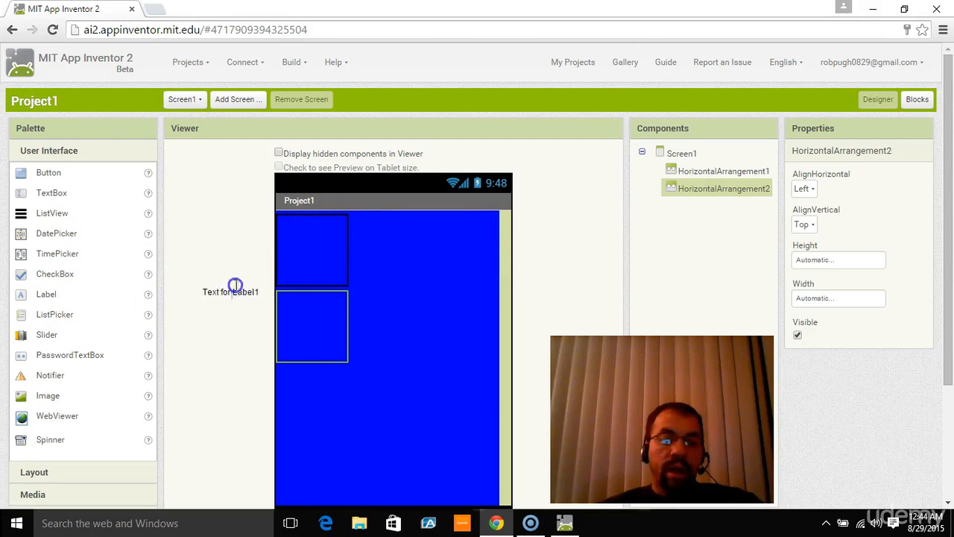
drag(295, 238, 303, 255)
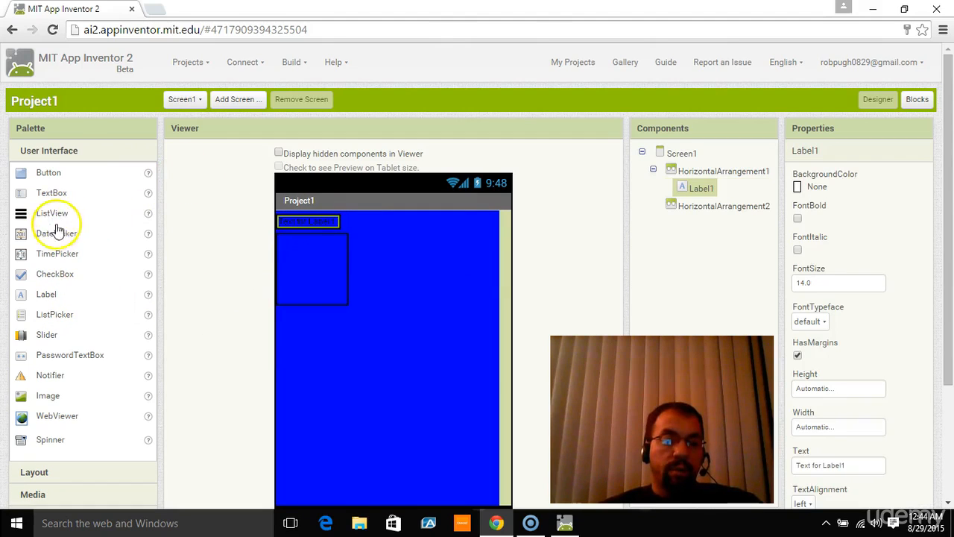
drag(48, 295, 46, 299)
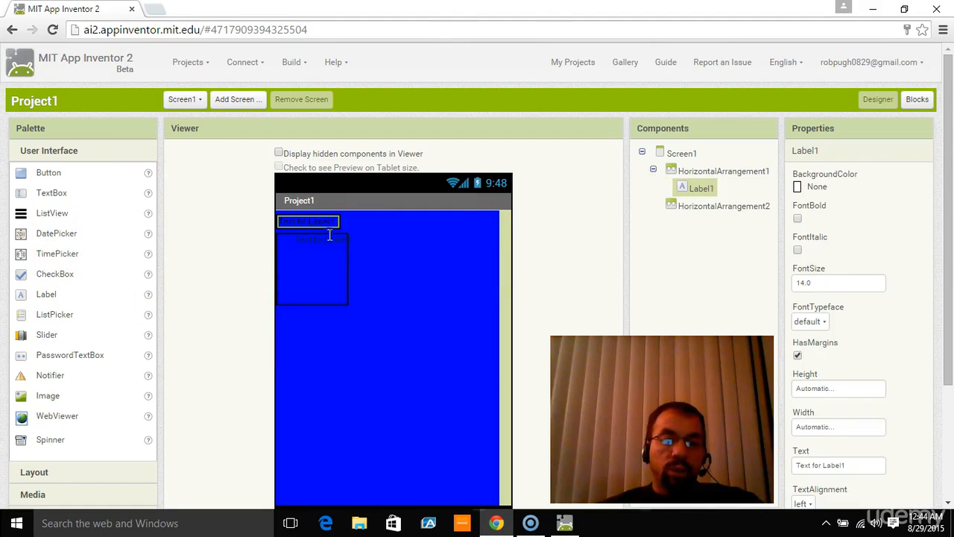
drag(337, 222, 335, 220)
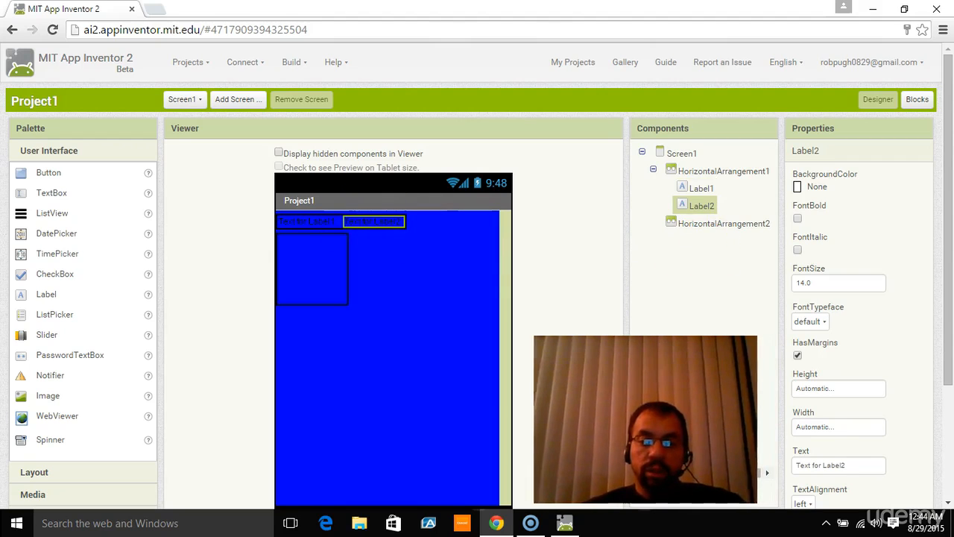
Delete both labels from the upper HorizontalArrangement and confirm the deletions.
click(701, 188)
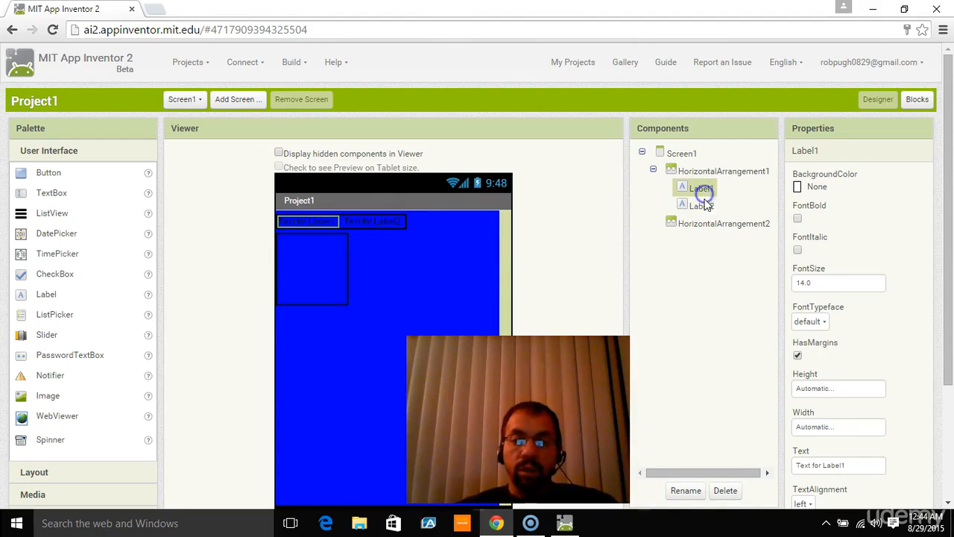
click(724, 490)
click(514, 127)
click(701, 188)
click(726, 490)
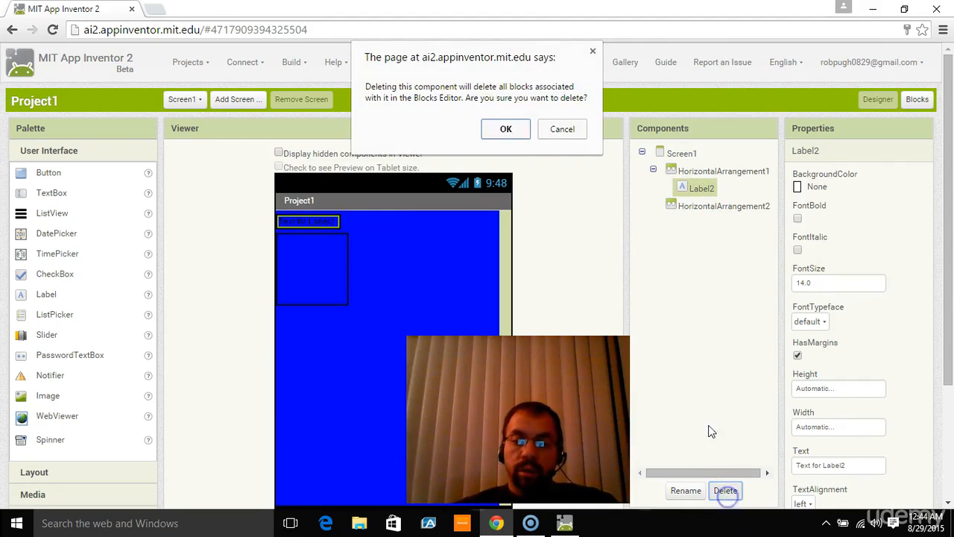
click(506, 128)
Delete both HorizontalArrangement components from Screen1 and confirm the deletions.
click(694, 174)
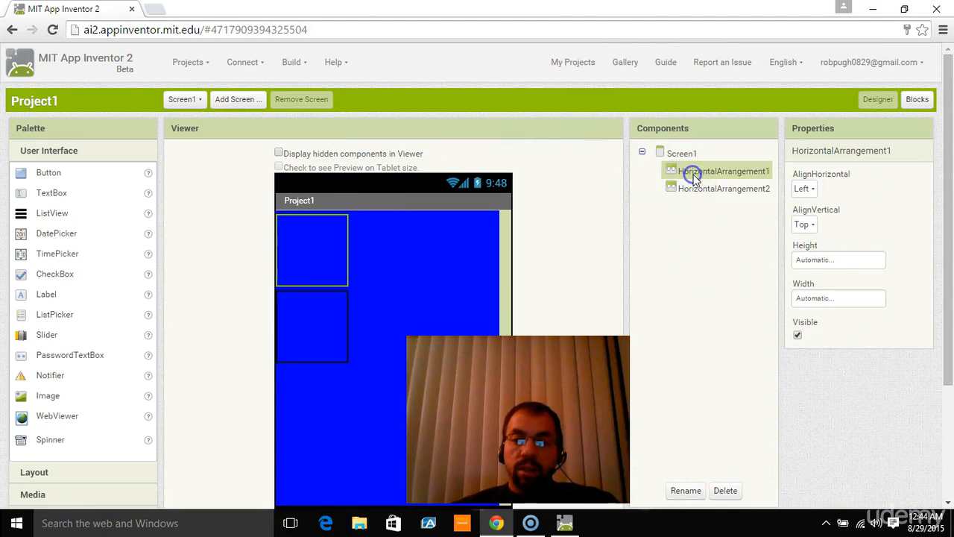
click(726, 490)
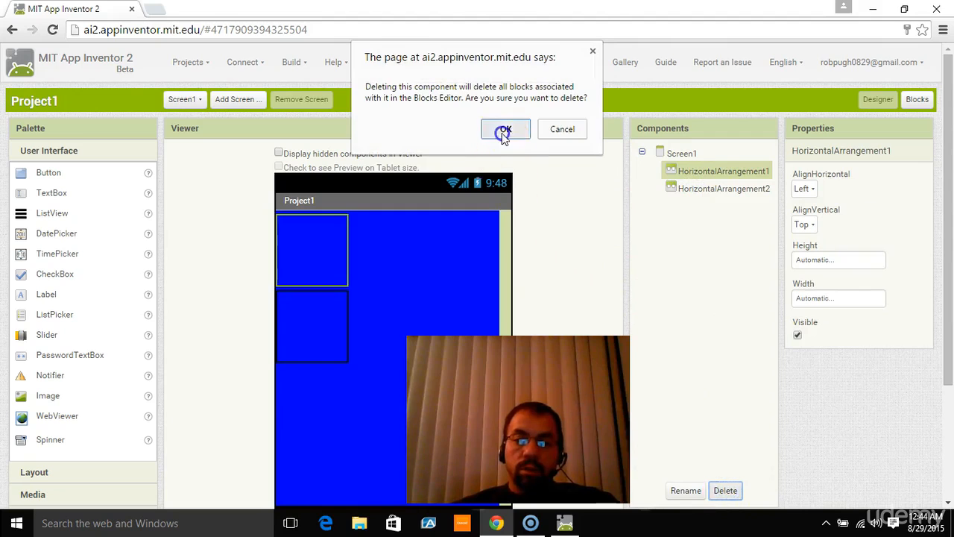
click(505, 131)
click(720, 171)
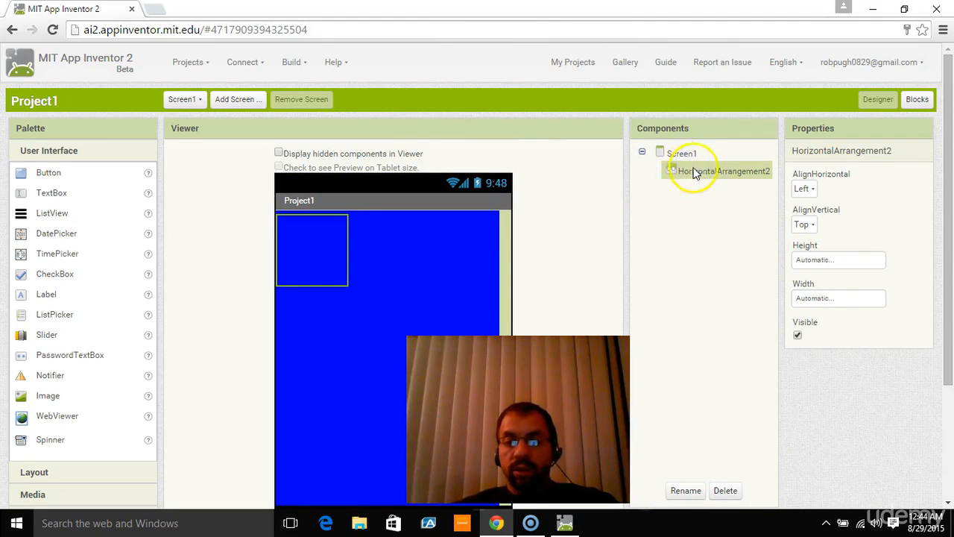
click(730, 492)
click(505, 128)
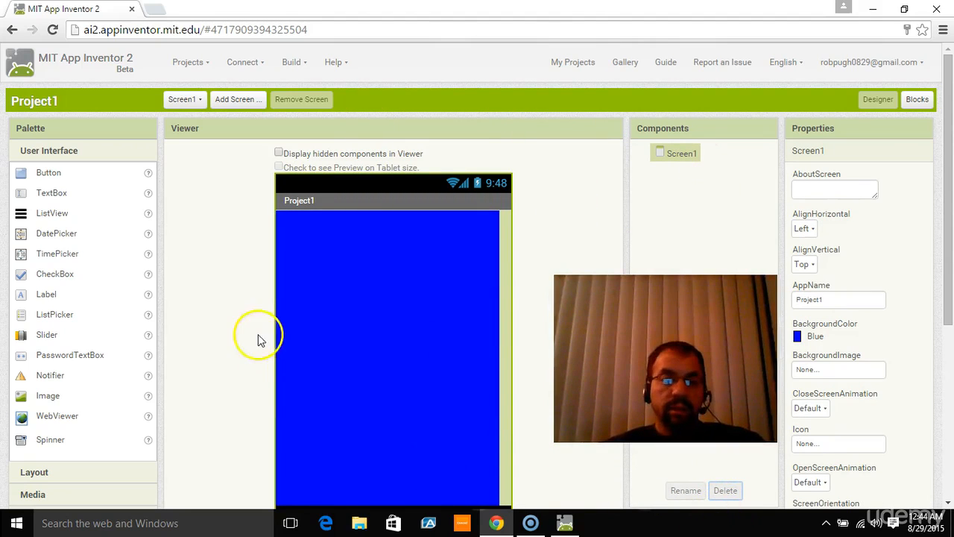
Add a TableArrangement to Screen1, keep it visible, and set its Columns to 3.
click(99, 472)
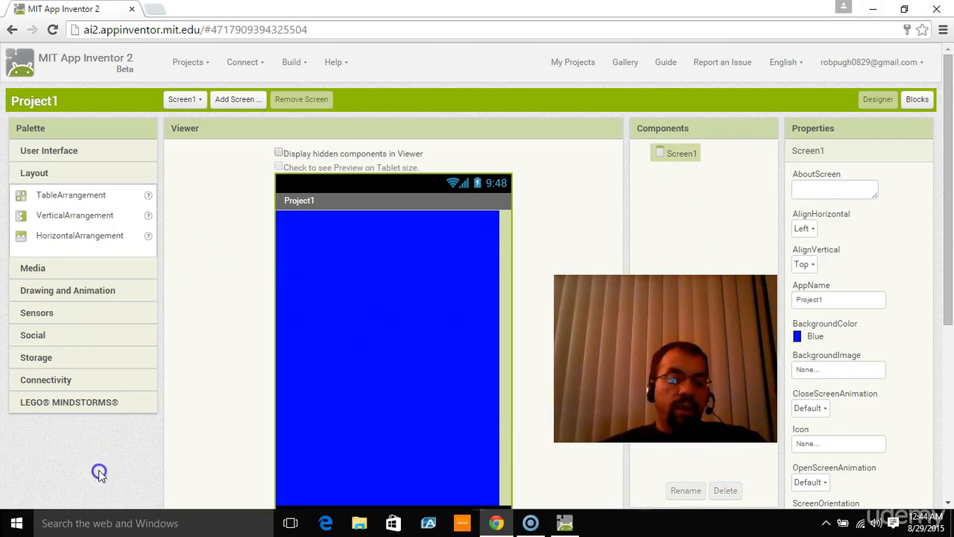
drag(77, 195, 312, 248)
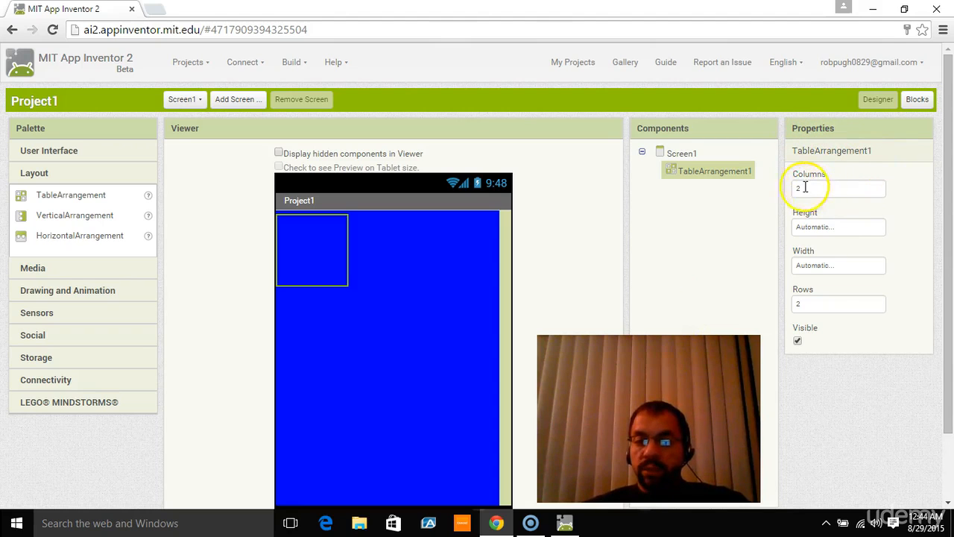
click(798, 342)
click(798, 343)
click(808, 188)
click(854, 387)
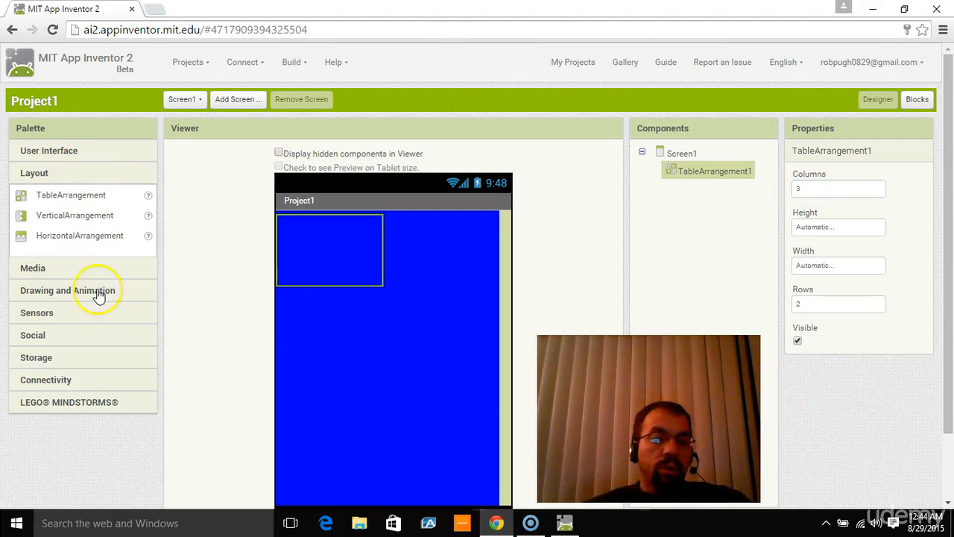
Place three Label components side by side in the first row of the TableArrangement.
click(74, 152)
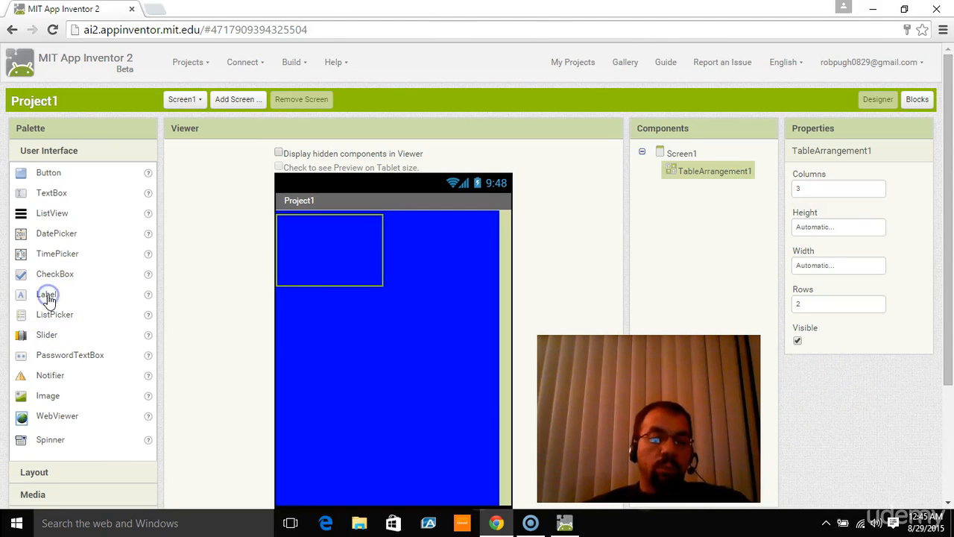
drag(47, 298, 313, 222)
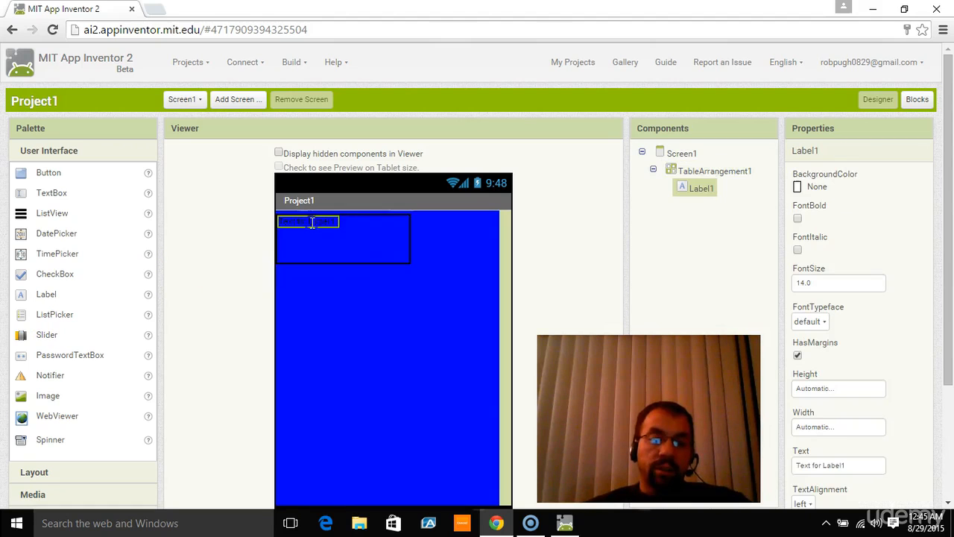
drag(49, 298, 367, 222)
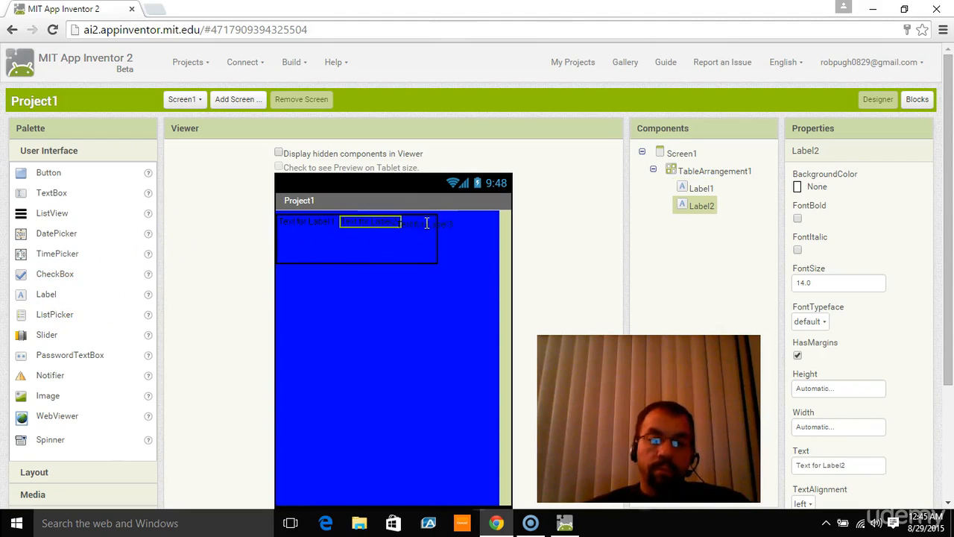
drag(427, 221, 429, 222)
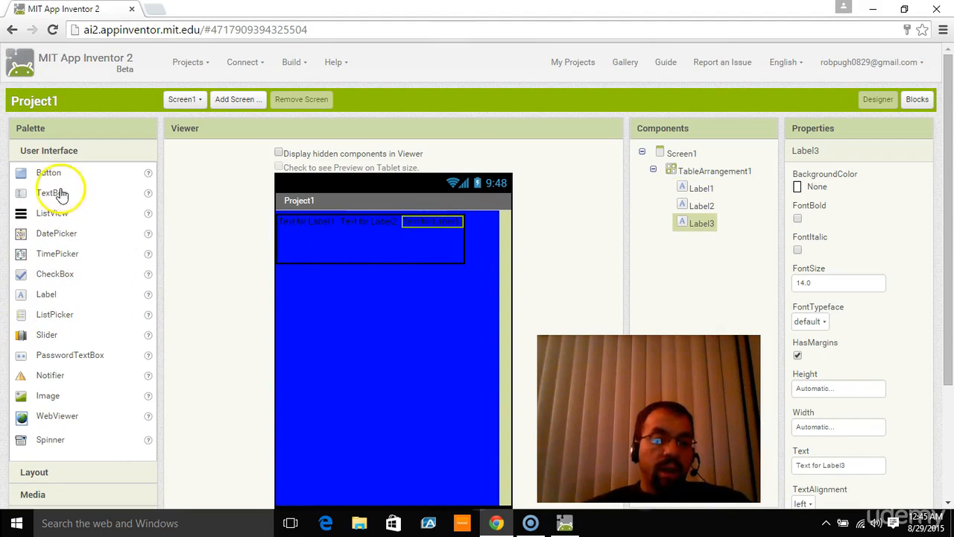
Place three Button components side by side in the second row of the TableArrangement, one under each label.
drag(54, 179, 311, 254)
drag(45, 173, 387, 240)
drag(44, 177, 458, 240)
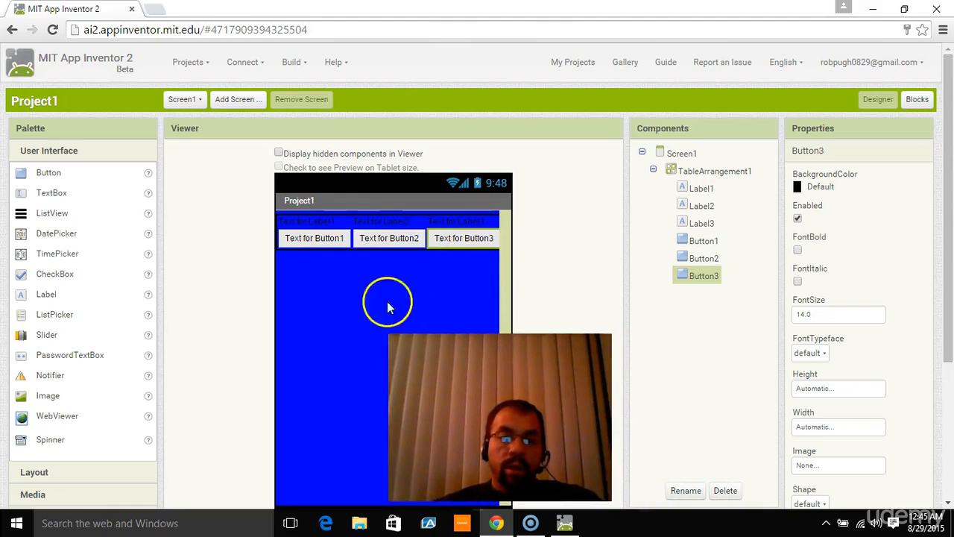
Rename the Label1 component as lbl_Red.
click(701, 188)
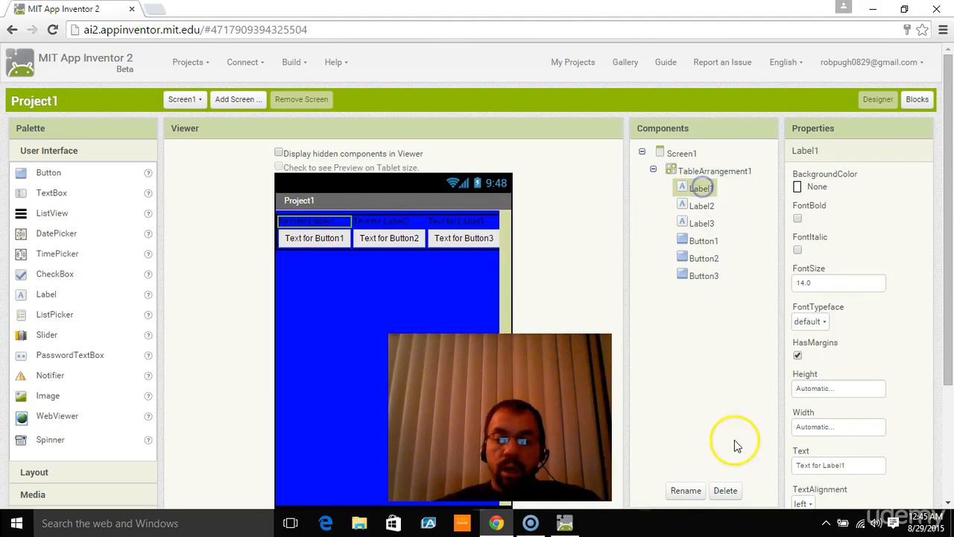
click(684, 491)
text(lblRed)
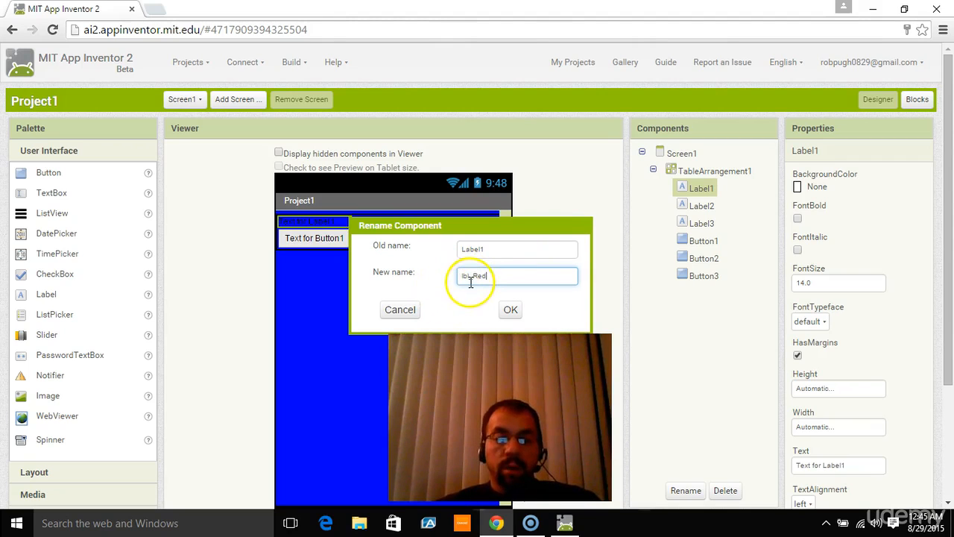
click(468, 282)
text(_)
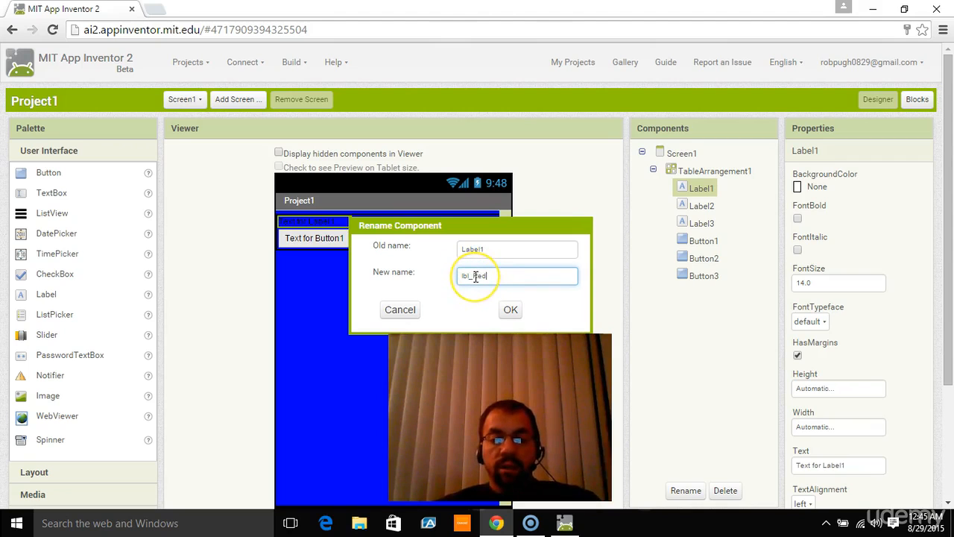
click(511, 309)
Rename Label2 as lbl_Green and Label3 as lbl_Blue.
click(702, 206)
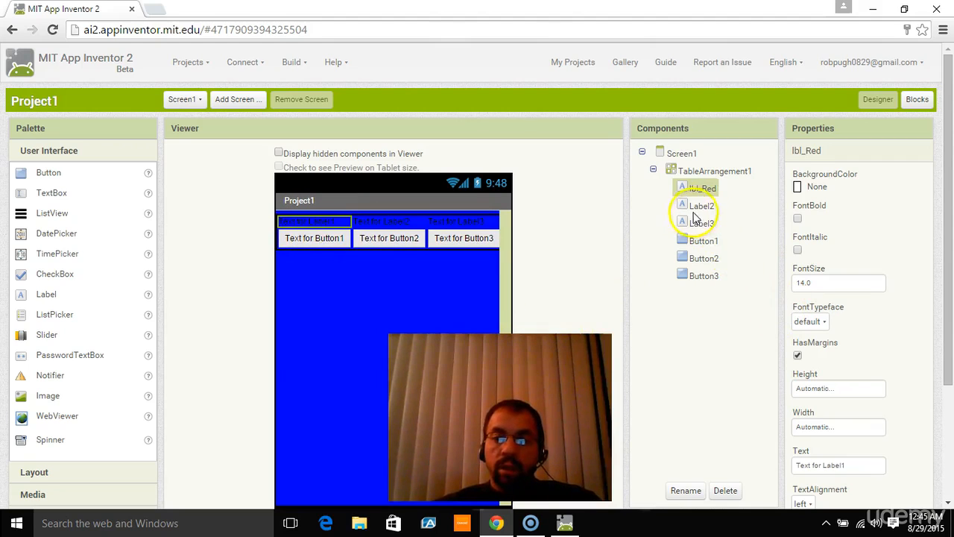
click(686, 492)
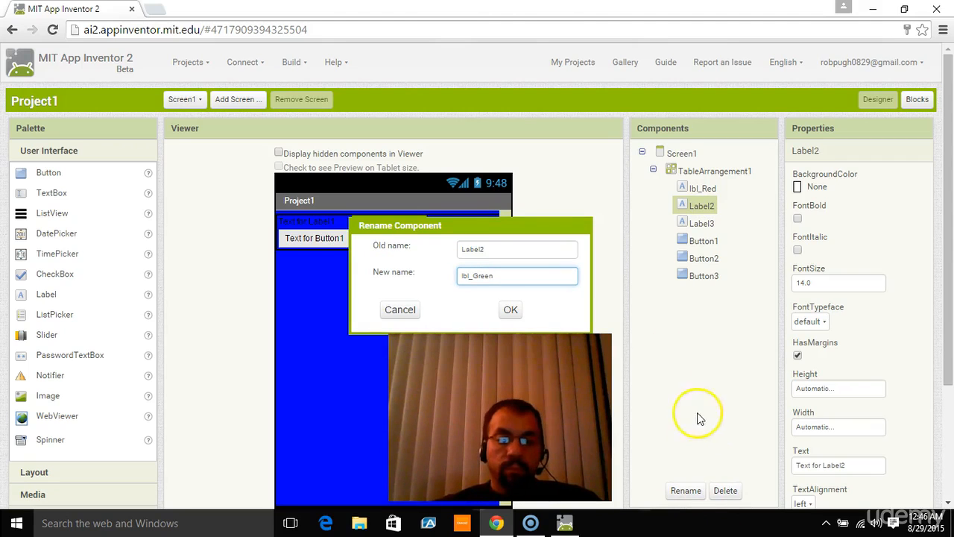
click(510, 310)
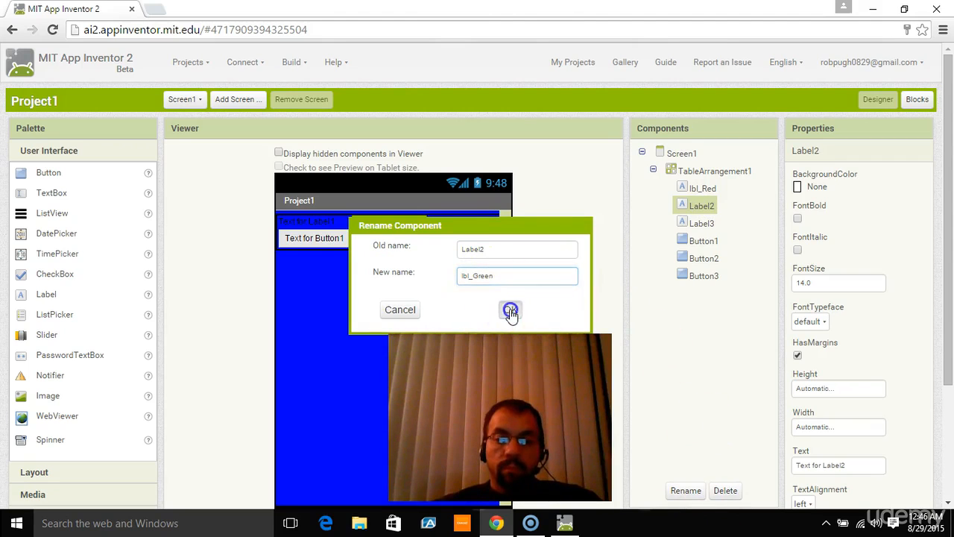
click(702, 223)
click(684, 493)
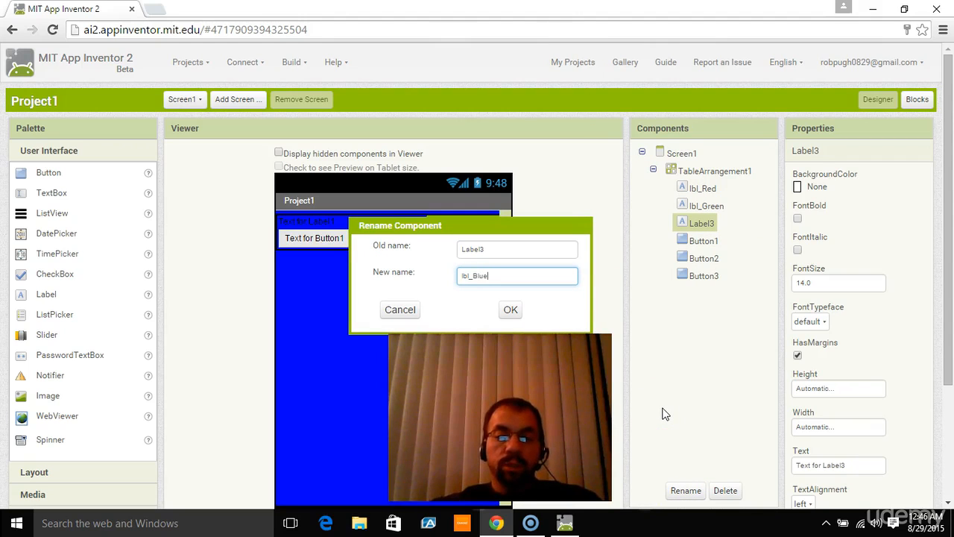
click(514, 310)
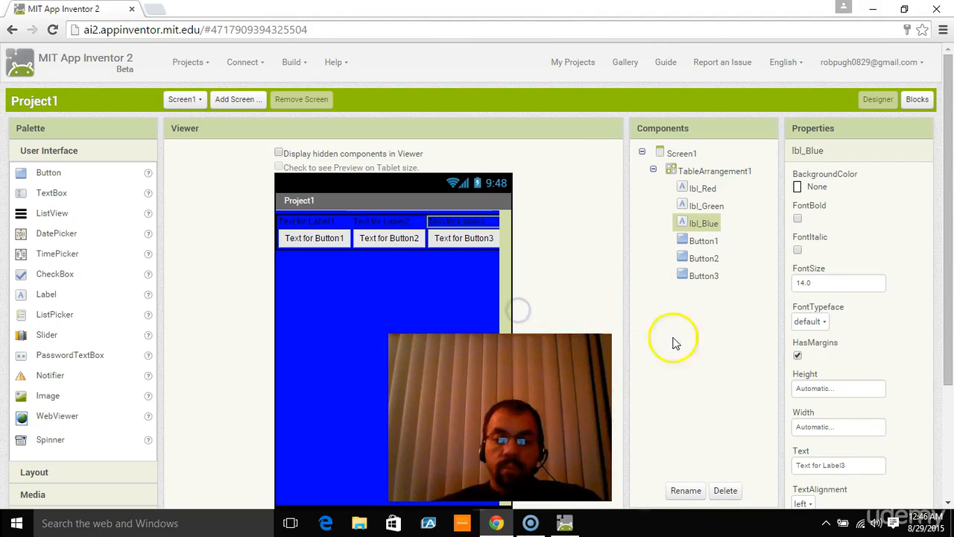
Rename the Button1 component as btn_Red.
click(703, 242)
click(686, 491)
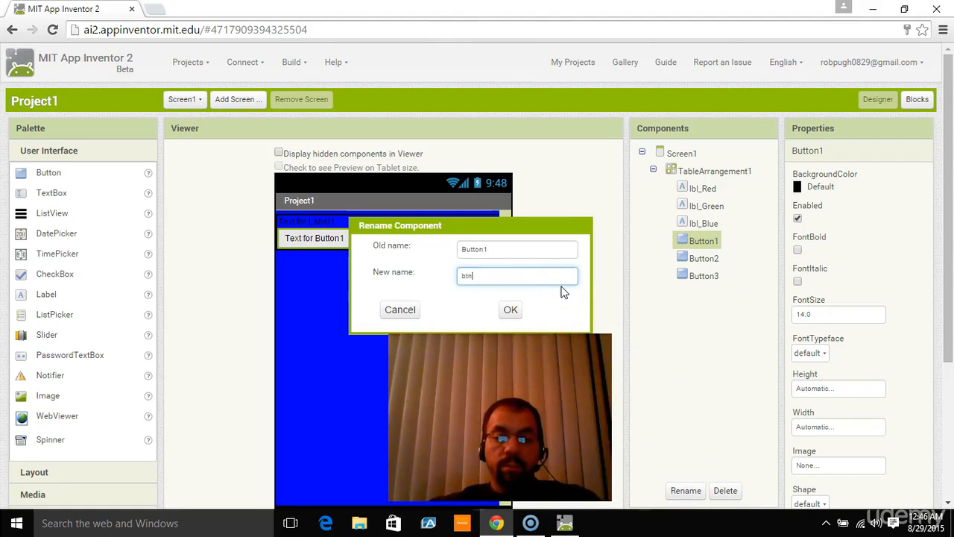
key(Return)
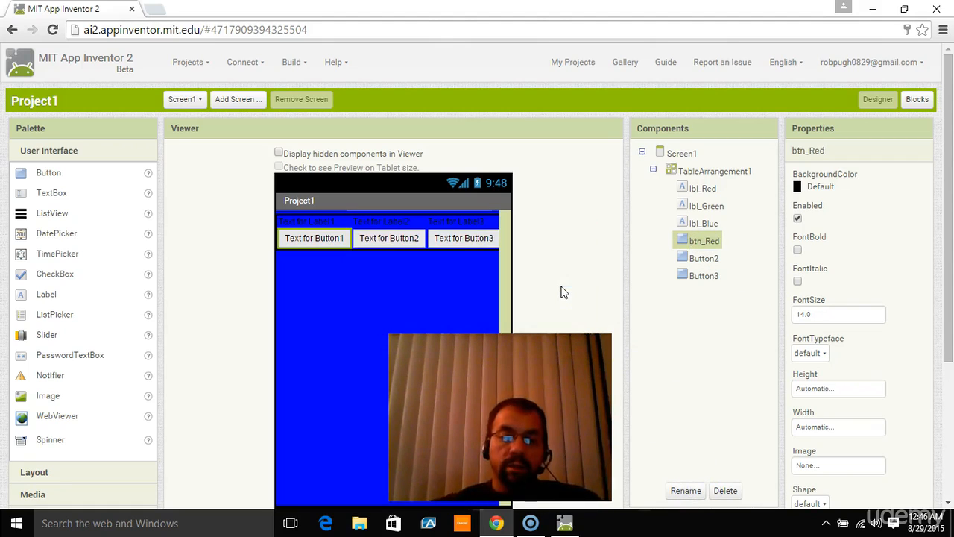
Rename Button2 as btn_Green and Button3 as btn_Blue.
click(701, 259)
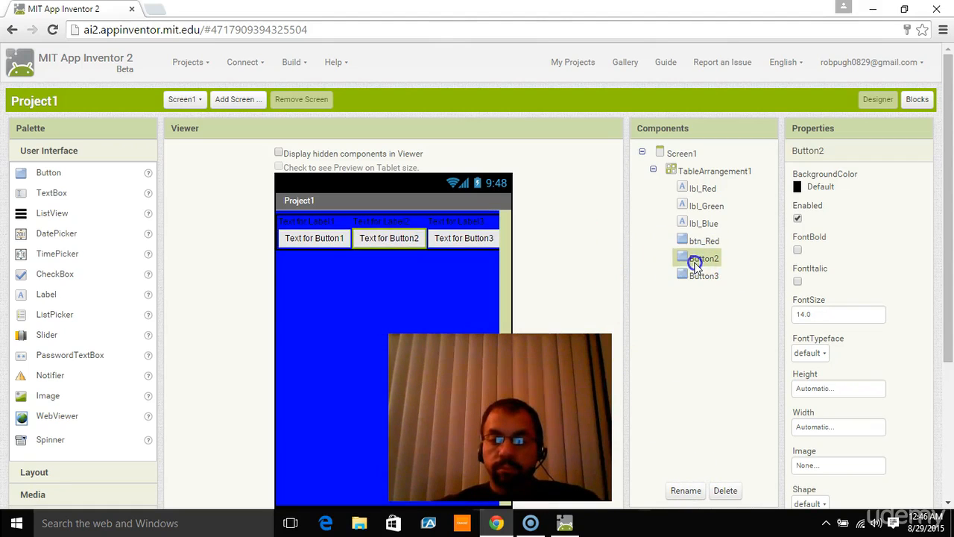
click(686, 491)
text(btn)
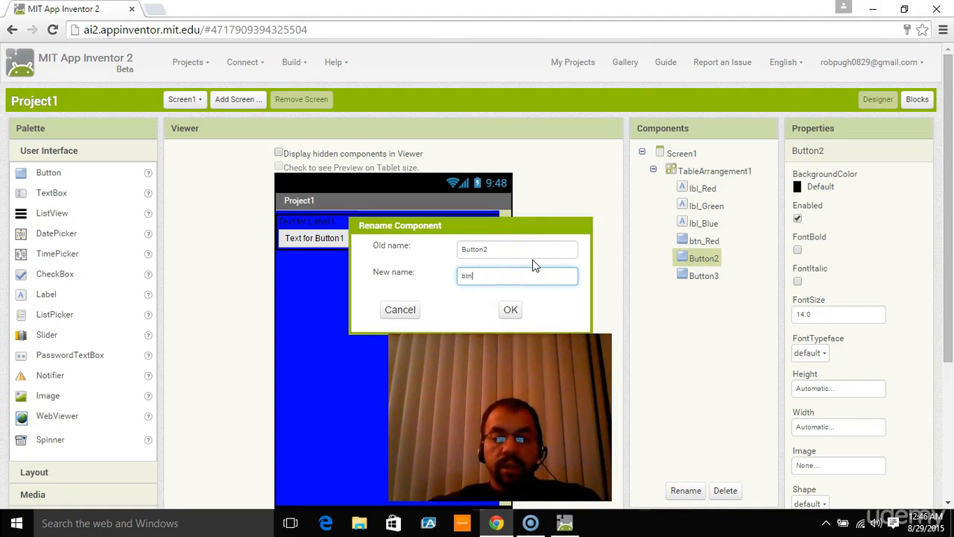
text(_Green)
click(511, 310)
click(698, 277)
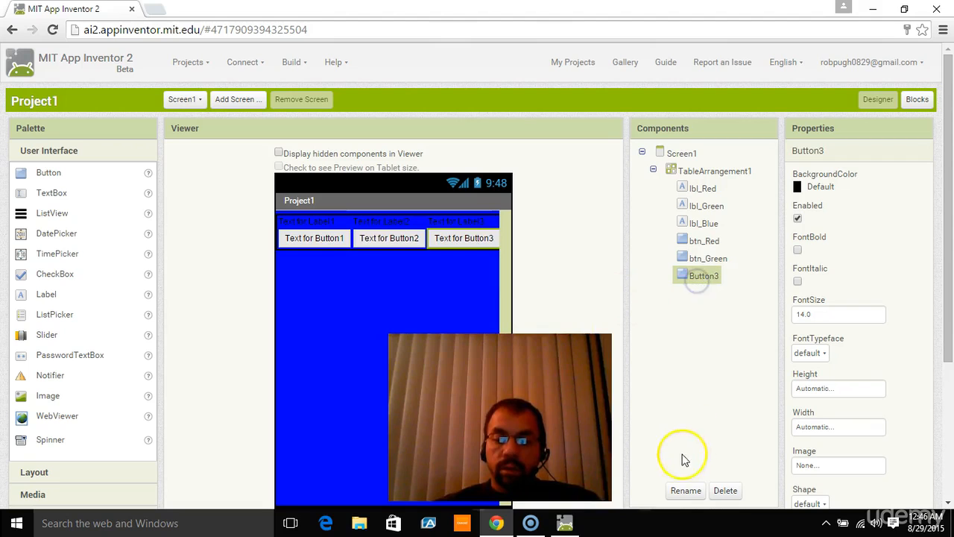
click(684, 492)
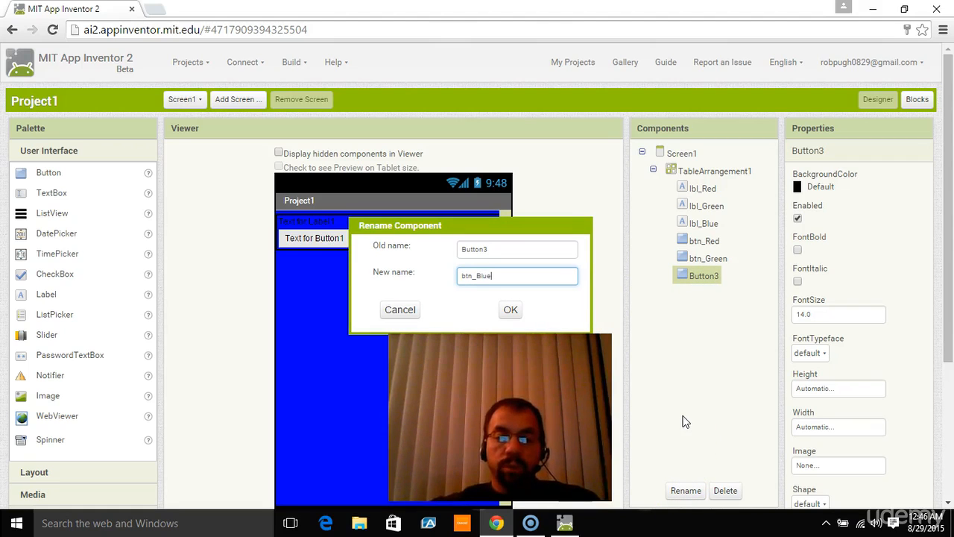
click(511, 313)
Clear the Text property of lbl_Red, lbl_Green and lbl_Blue so that all three labels are empty.
click(703, 189)
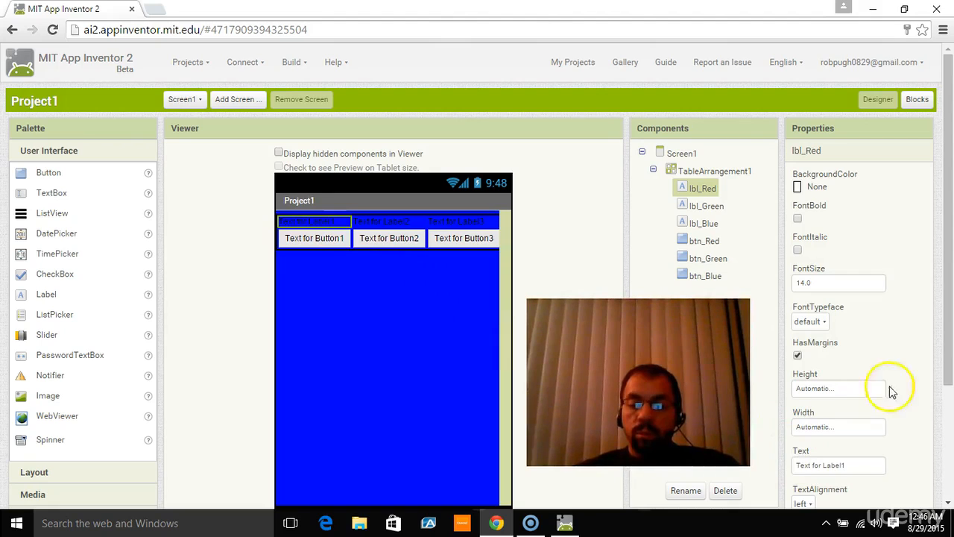
scroll(844, 387, down, 3)
scroll(846, 349, up, 1)
click(839, 395)
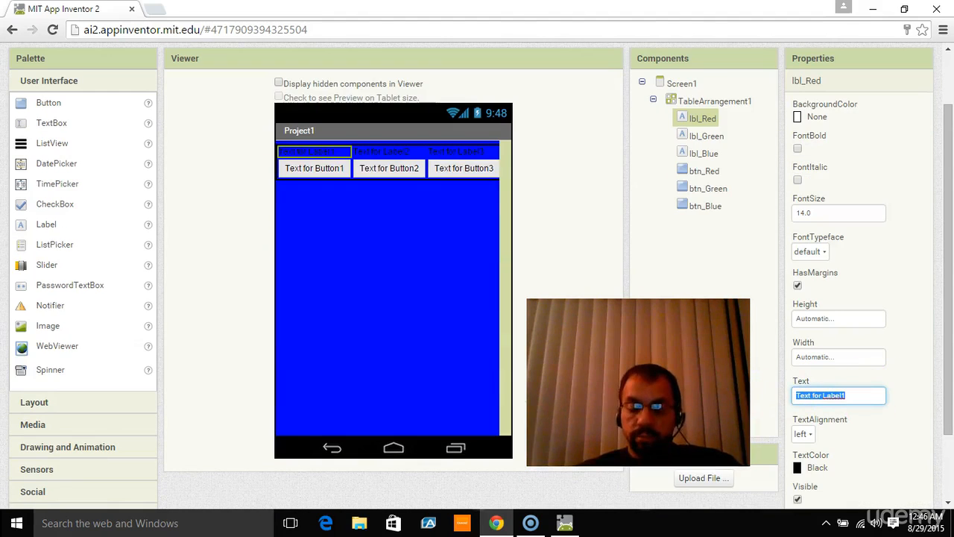
click(390, 151)
click(798, 393)
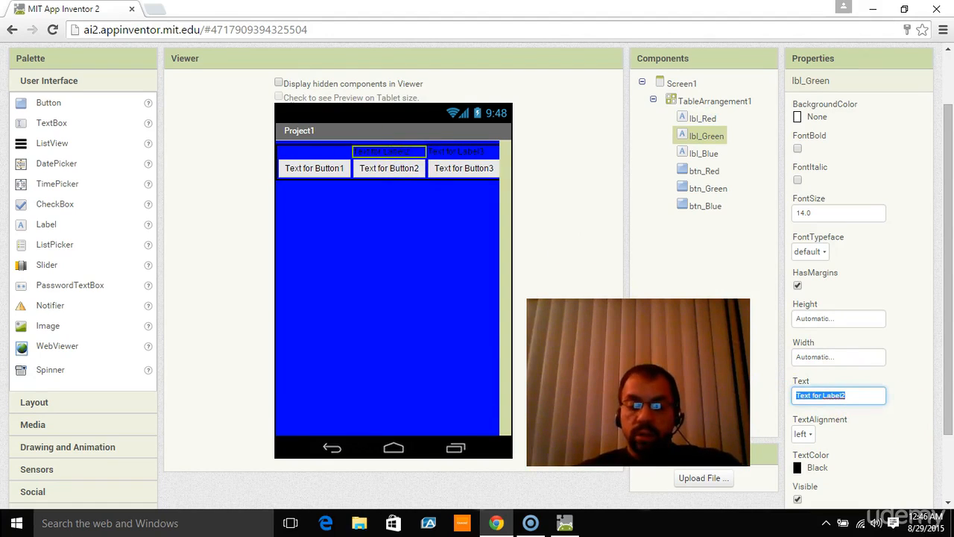
key(BackSpace)
click(480, 211)
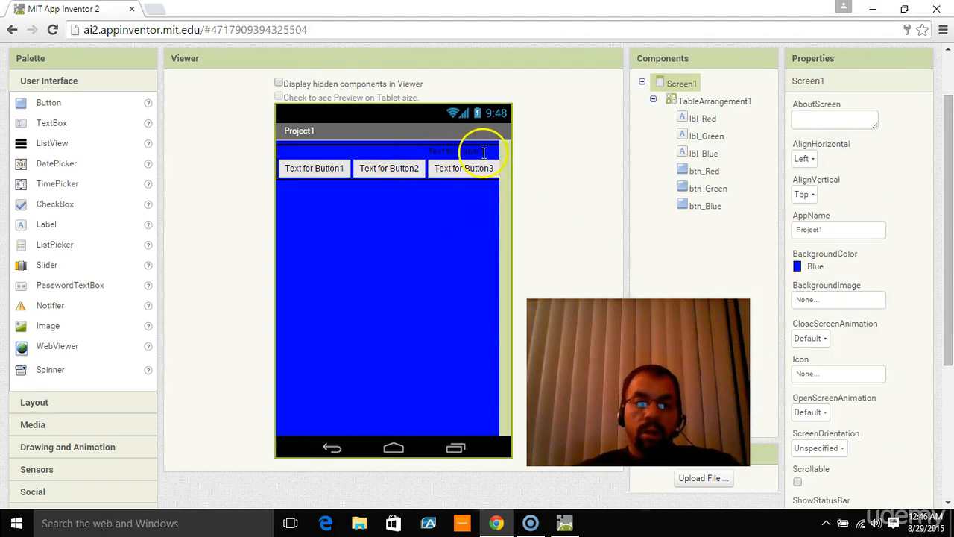
click(488, 152)
click(842, 392)
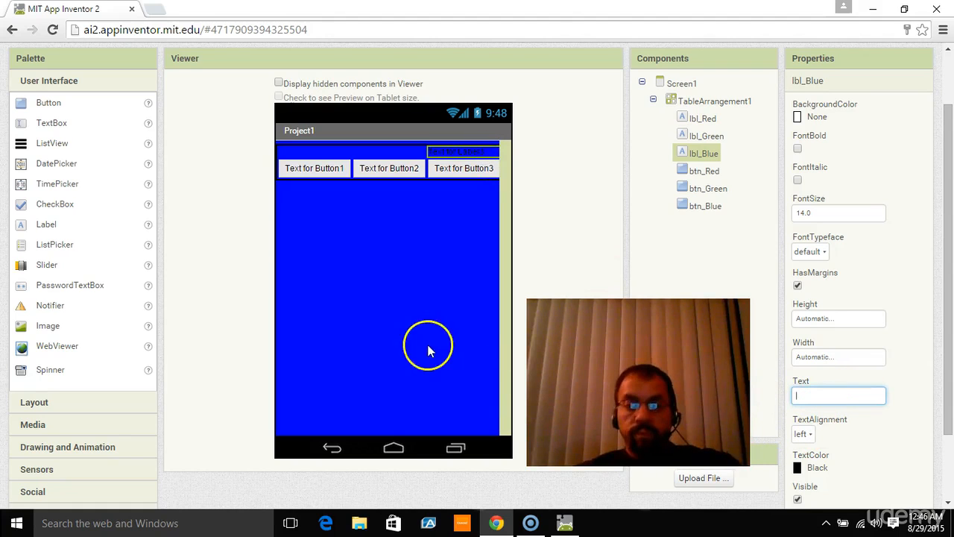
Set the Text property of btn_Red to "Red".
click(334, 168)
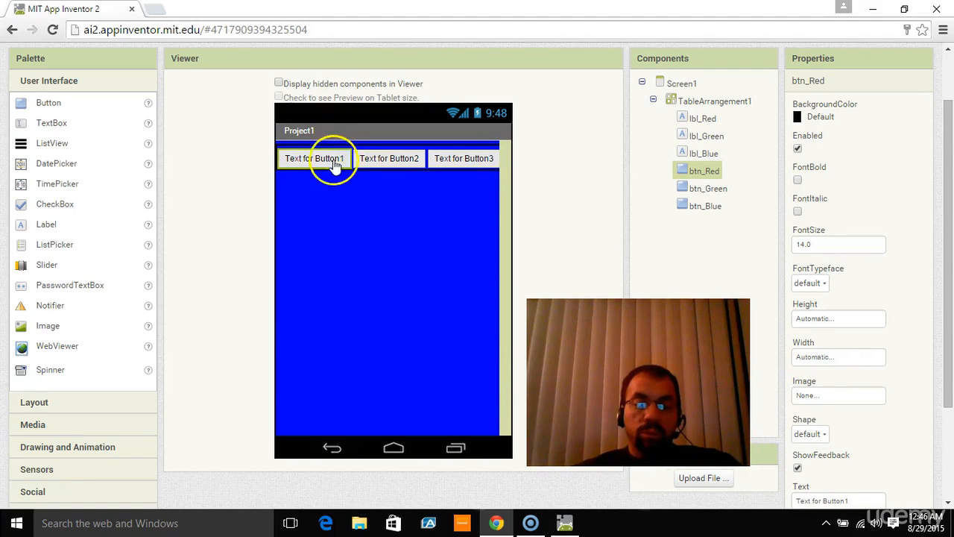
scroll(841, 383, down, 3)
click(866, 364)
scroll(761, 371, up, 3)
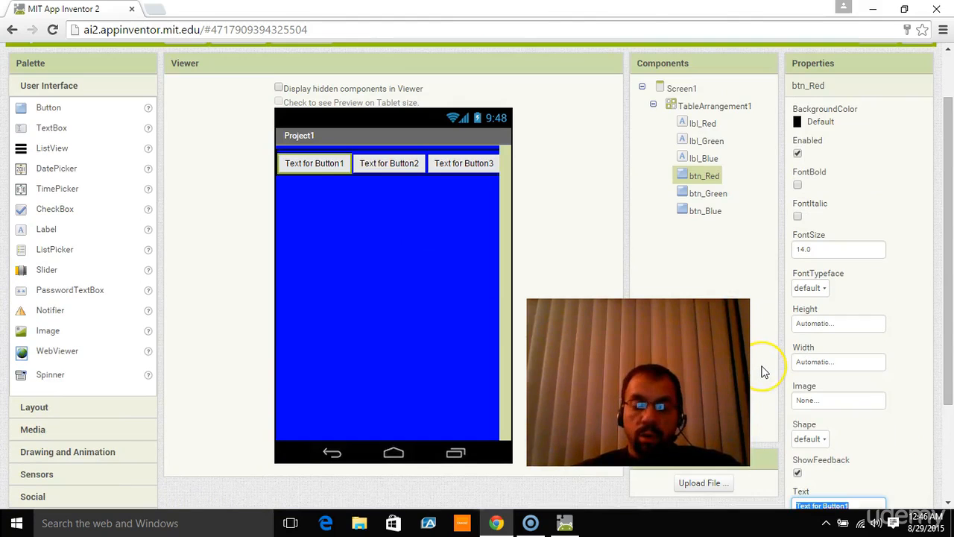
text(Red)
key(Return)
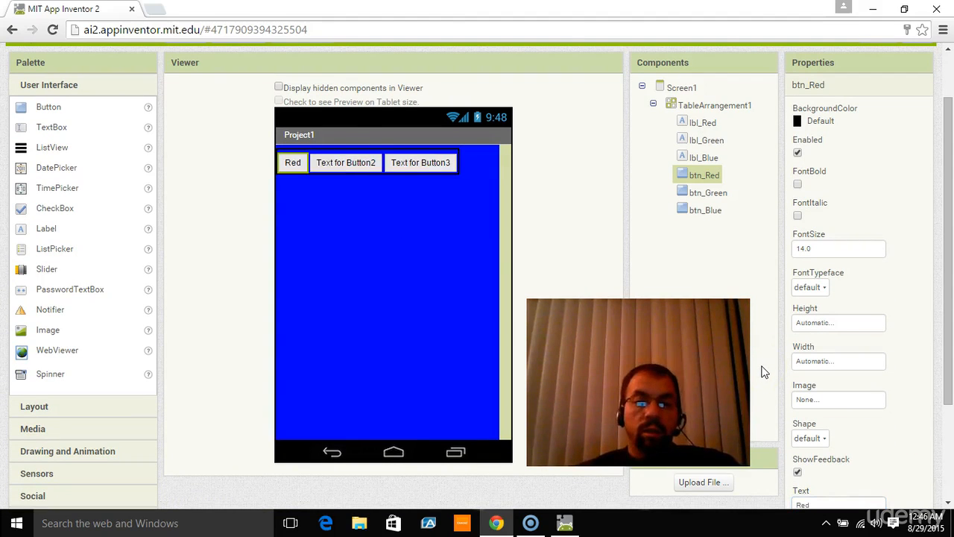
Set the Text property of btn_Green to "Green".
click(359, 172)
scroll(792, 437, down, 3)
click(860, 366)
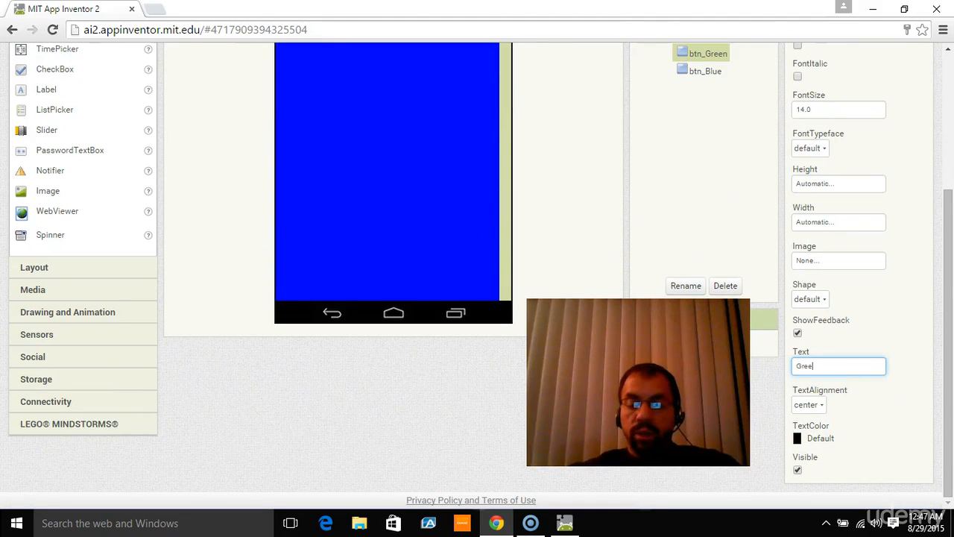
scroll(466, 226, up, 3)
Set the Text property of btn_Blue to "Blue".
click(383, 223)
scroll(789, 345, down, 1)
scroll(847, 434, down, 1)
click(853, 429)
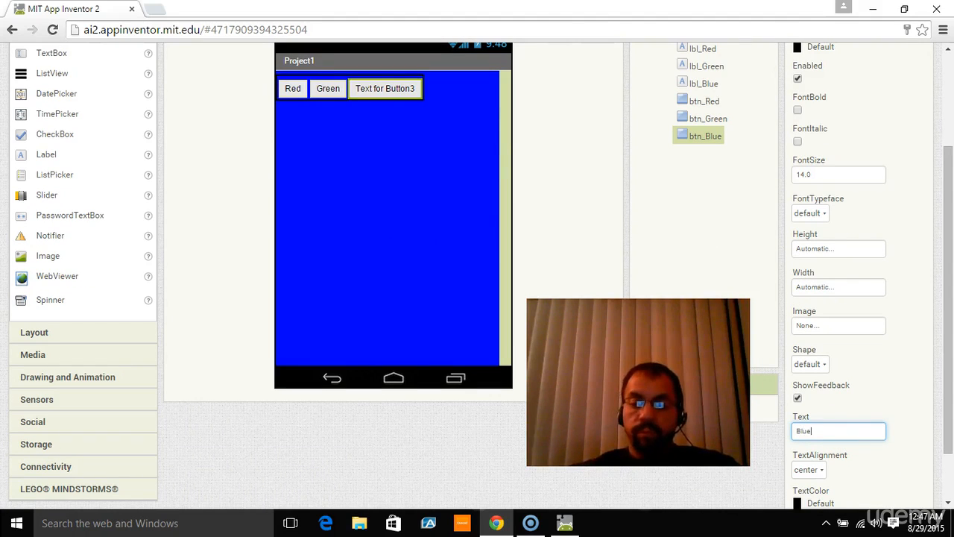
key(Return)
scroll(443, 298, up, 2)
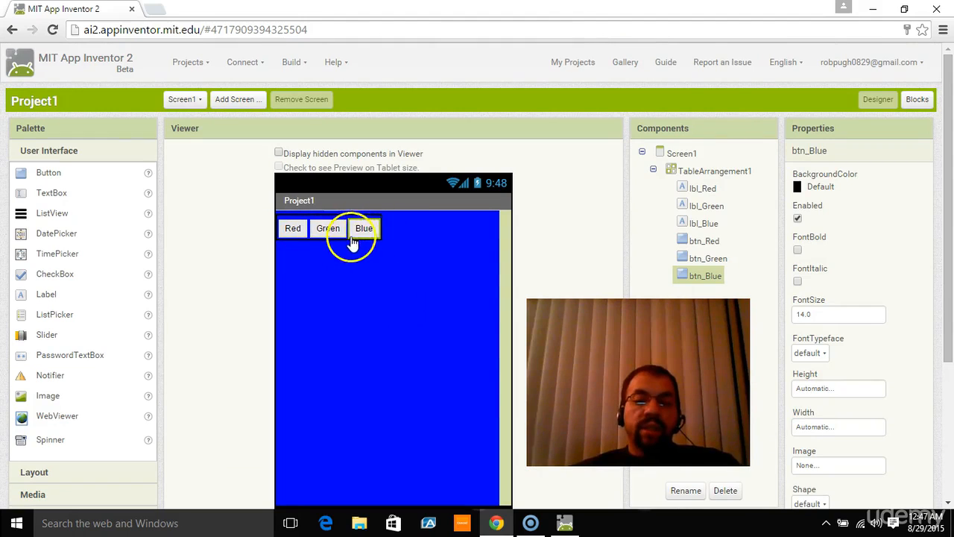
Make the text of the btn_Red button bold.
click(293, 228)
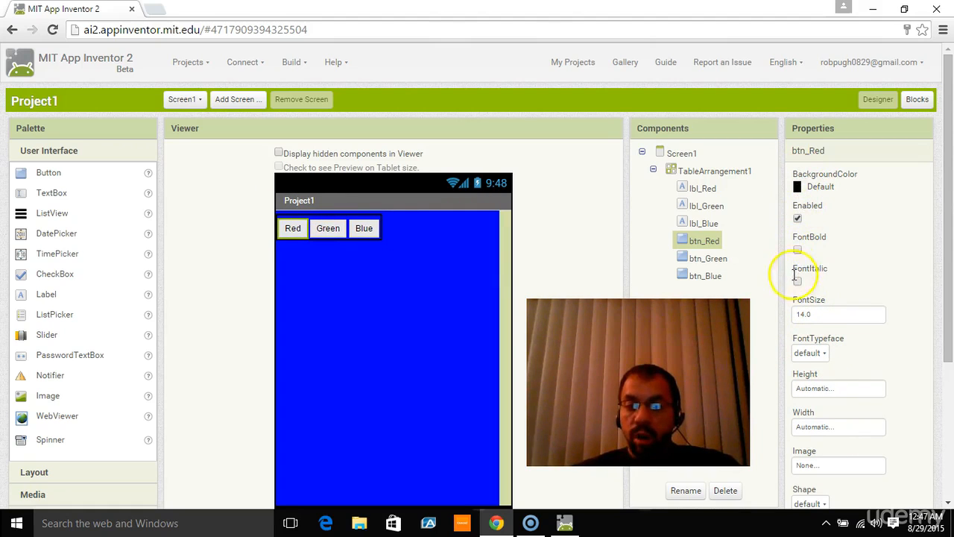
scroll(804, 347, down, 1)
scroll(804, 347, up, 1)
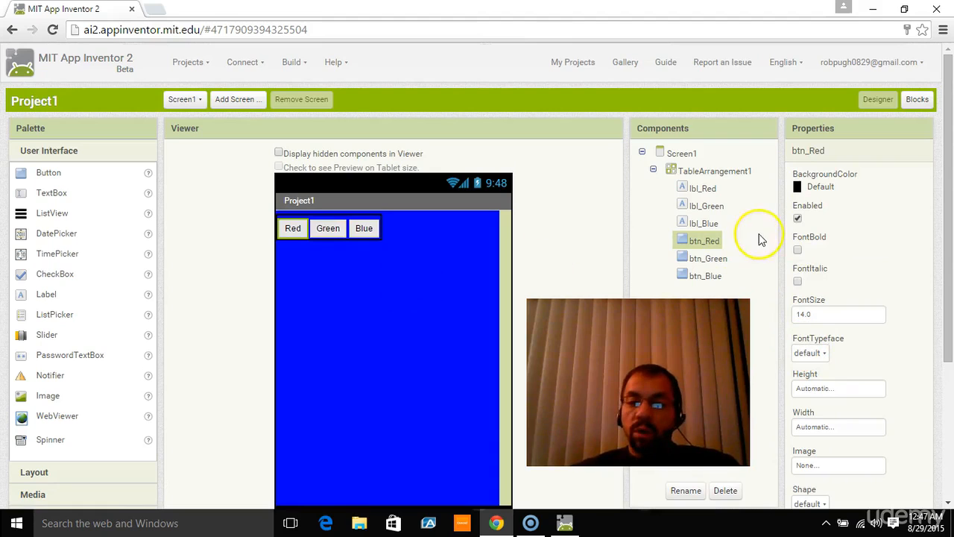
click(797, 250)
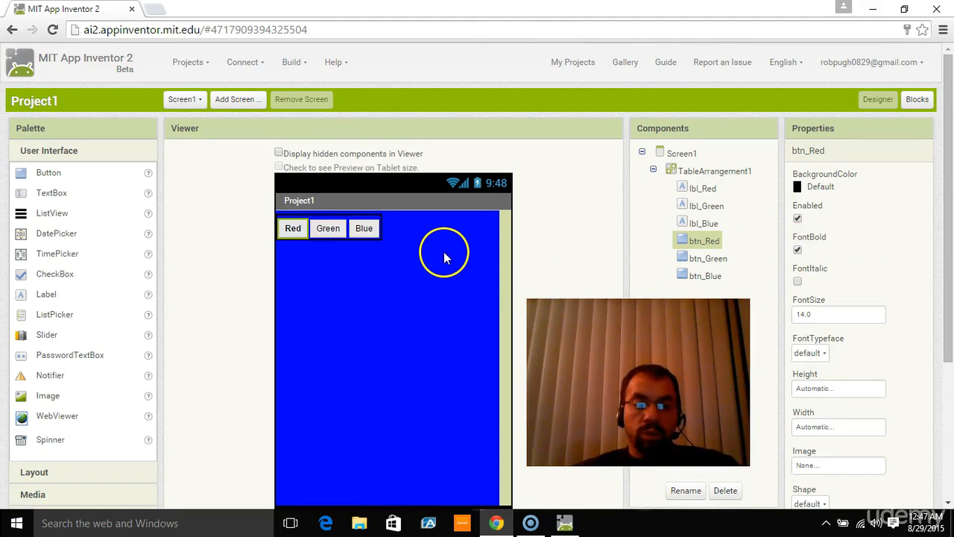
Set the width of the btn_Red button to 33 percent.
scroll(882, 324, down, 1)
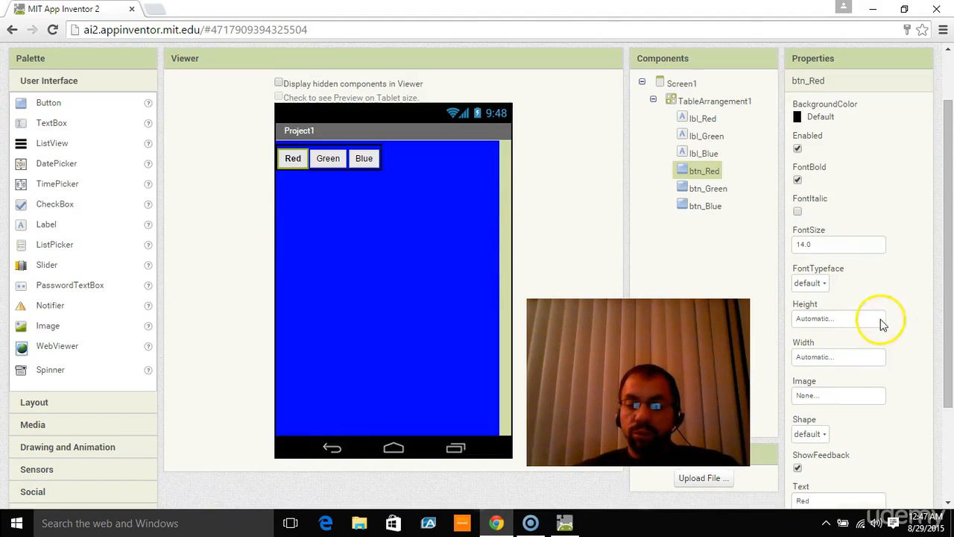
click(829, 357)
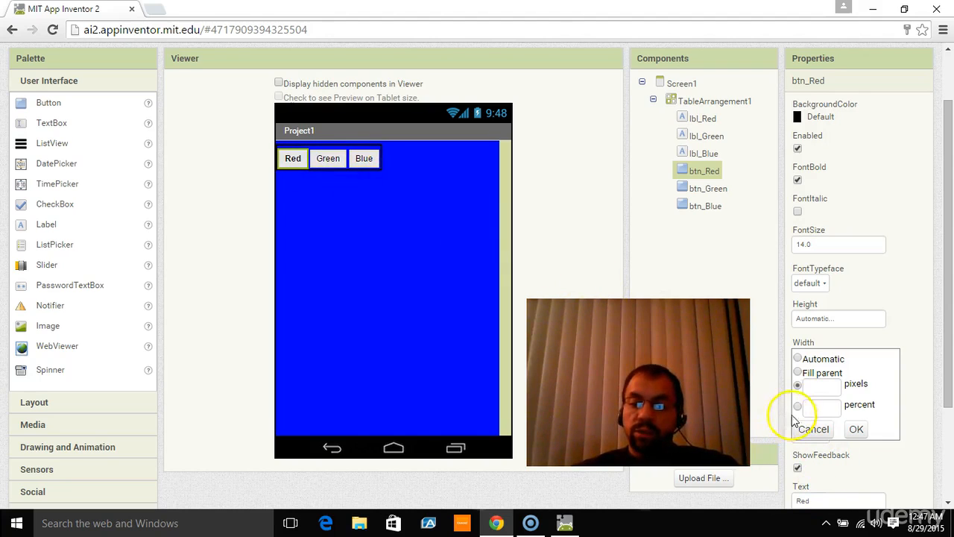
text(33)
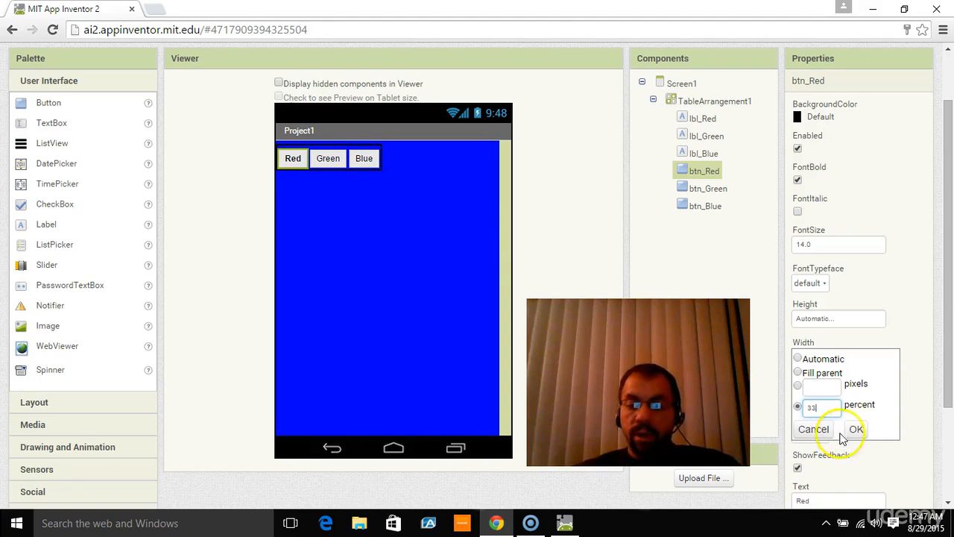
click(856, 429)
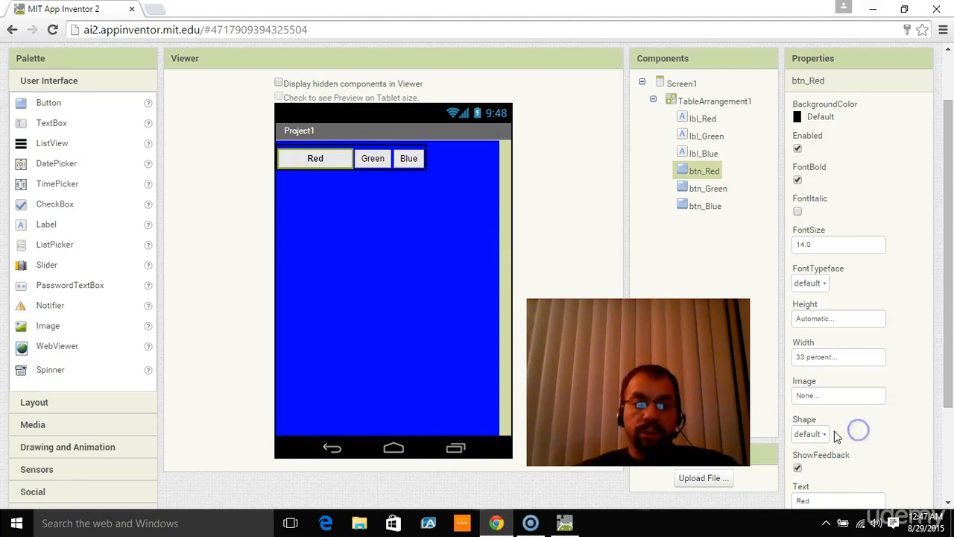
Set the width of btn_Green to the same percentage as btn_Red, and the width of btn_Blue to 30 percent.
click(375, 159)
click(827, 356)
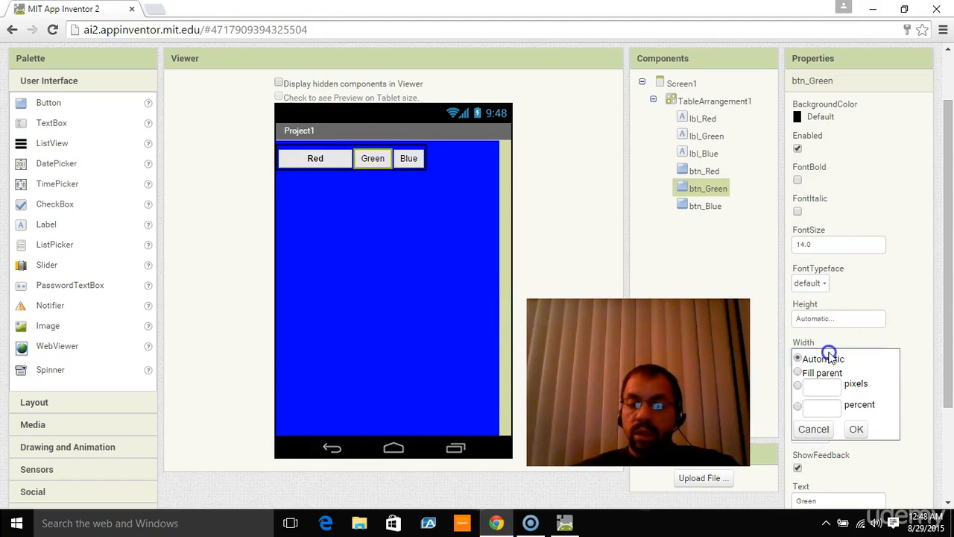
click(797, 408)
text(30)
click(856, 429)
click(451, 158)
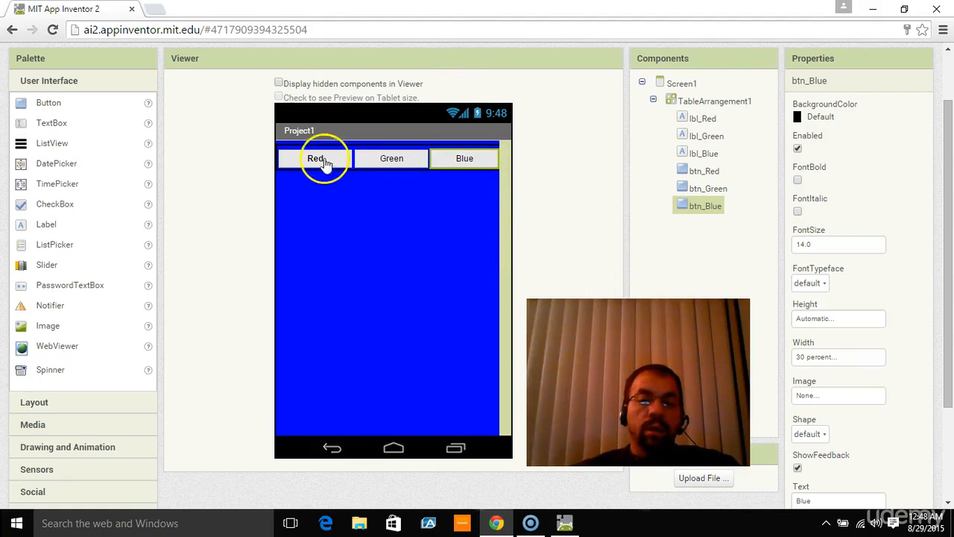
click(456, 246)
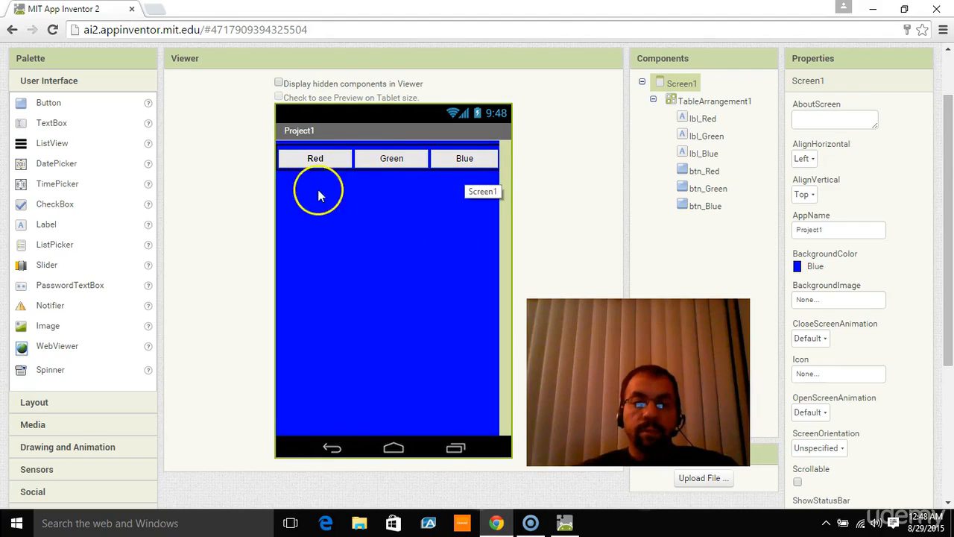
Make the text of the btn_Green and btn_Blue buttons bold.
click(381, 157)
click(798, 179)
click(461, 159)
click(798, 179)
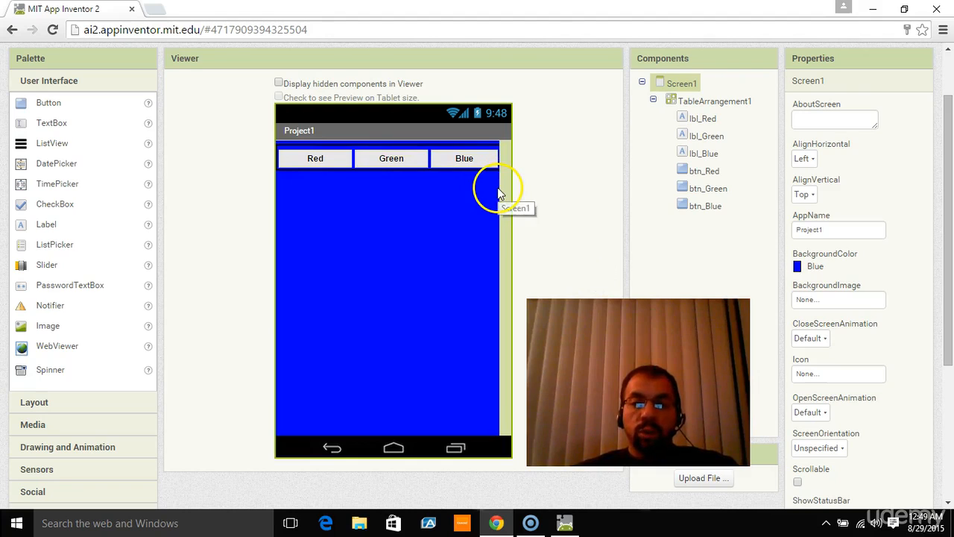
scroll(559, 235, up, 1)
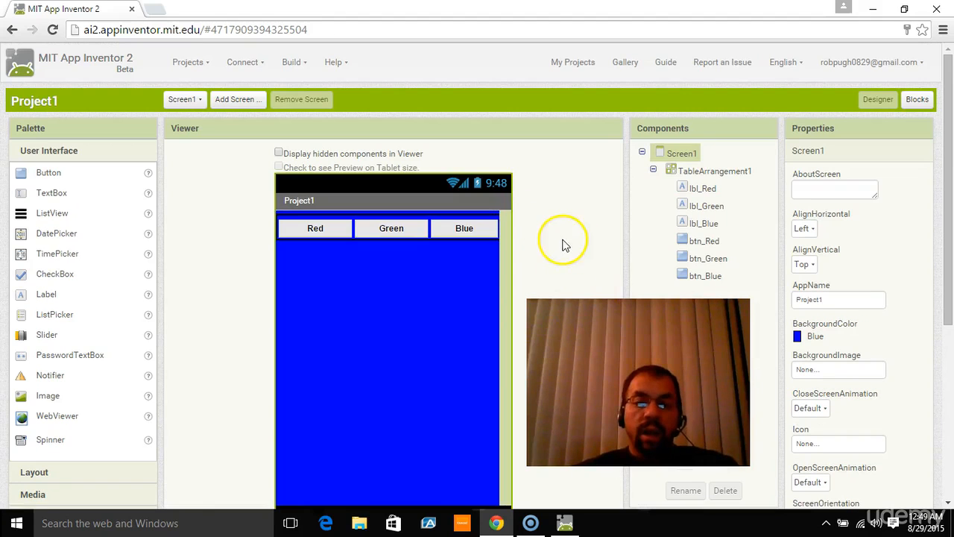